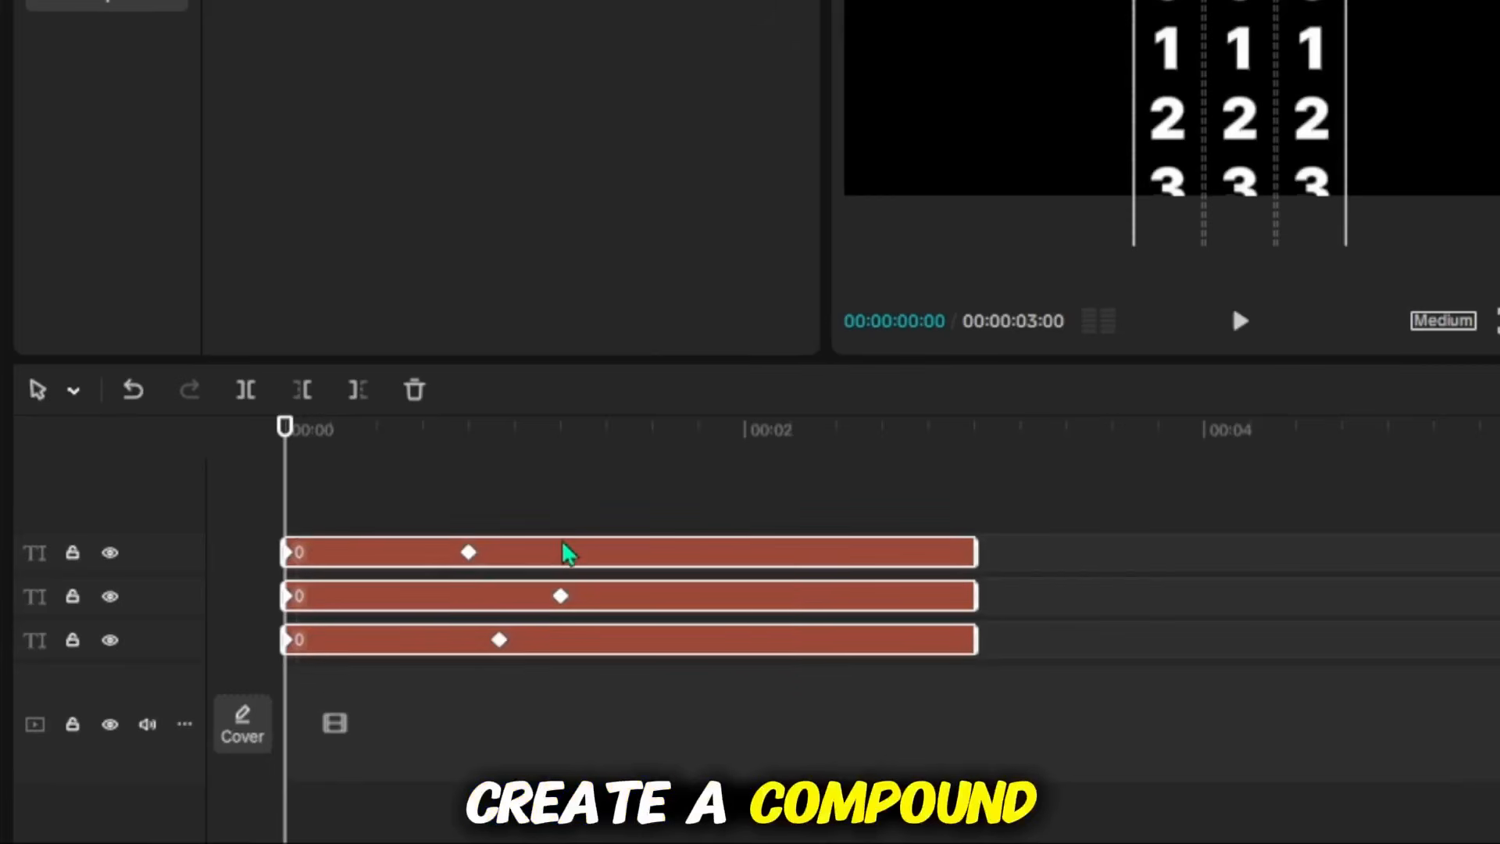
Combine the three number clips into a compound clip and mask it with a rectangle about 538 by 207 around the zeros row
{"action": "right_click", "coordinate": [567, 552]}
{"action": "left_click", "coordinate": [740, 561]}
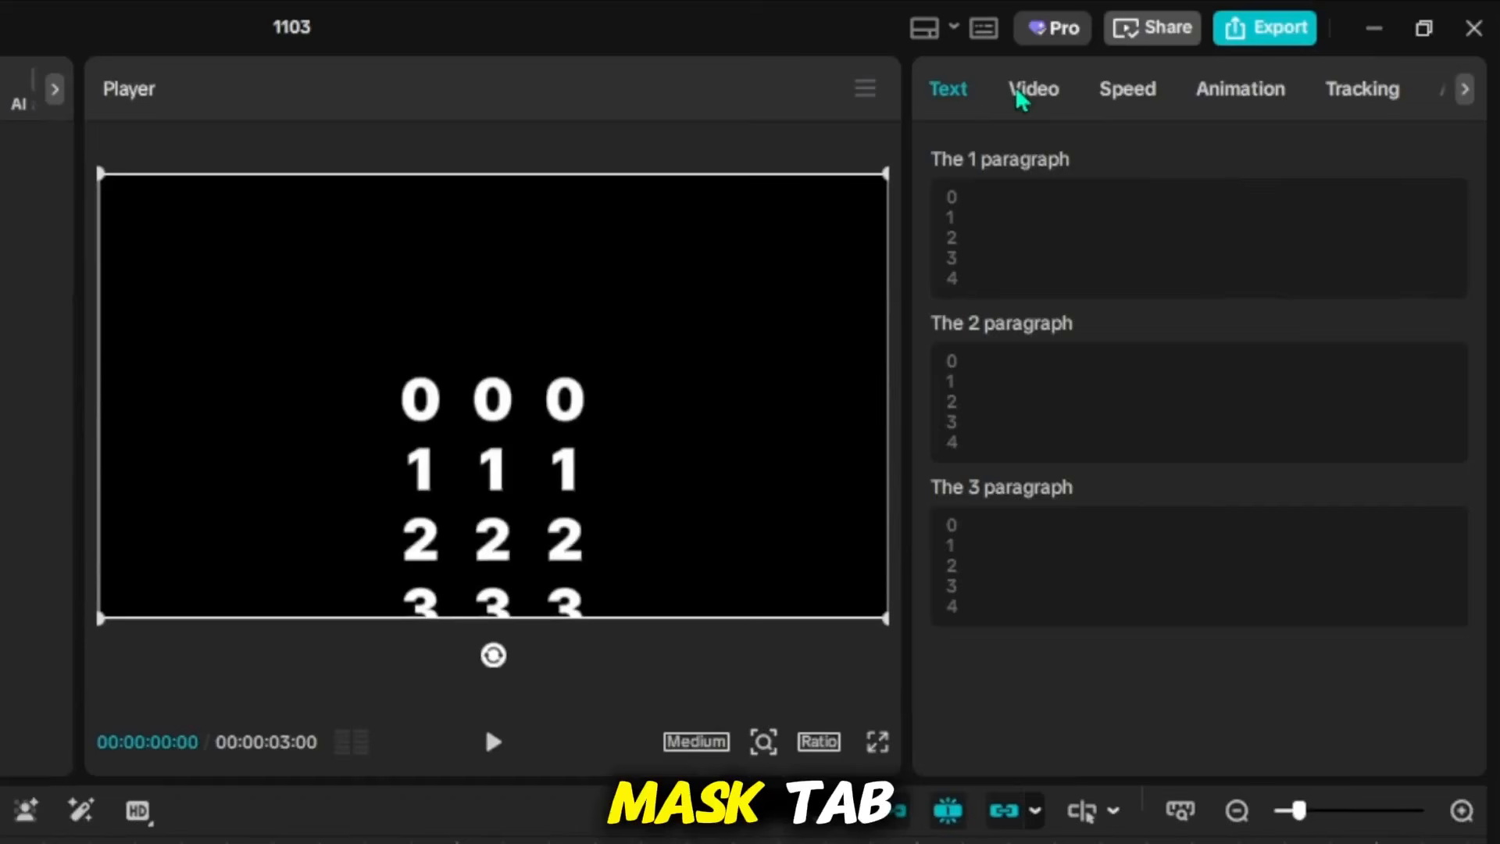
{"action": "left_click", "coordinate": [1095, 53]}
{"action": "left_click", "coordinate": [1043, 297]}
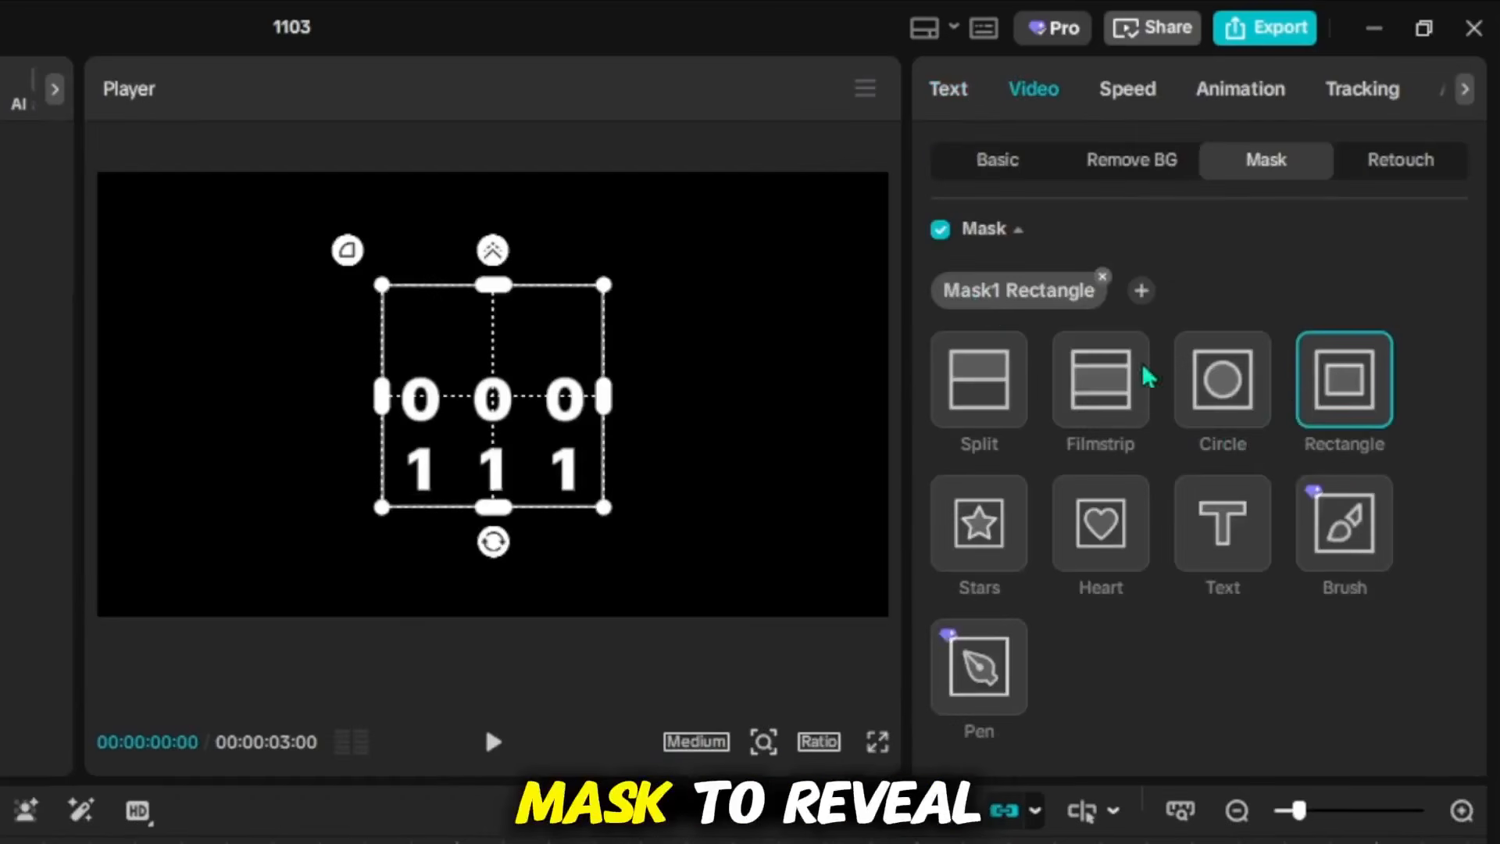
{"action": "left_click_drag", "start_coordinate": [496, 291], "coordinate": [504, 360]}
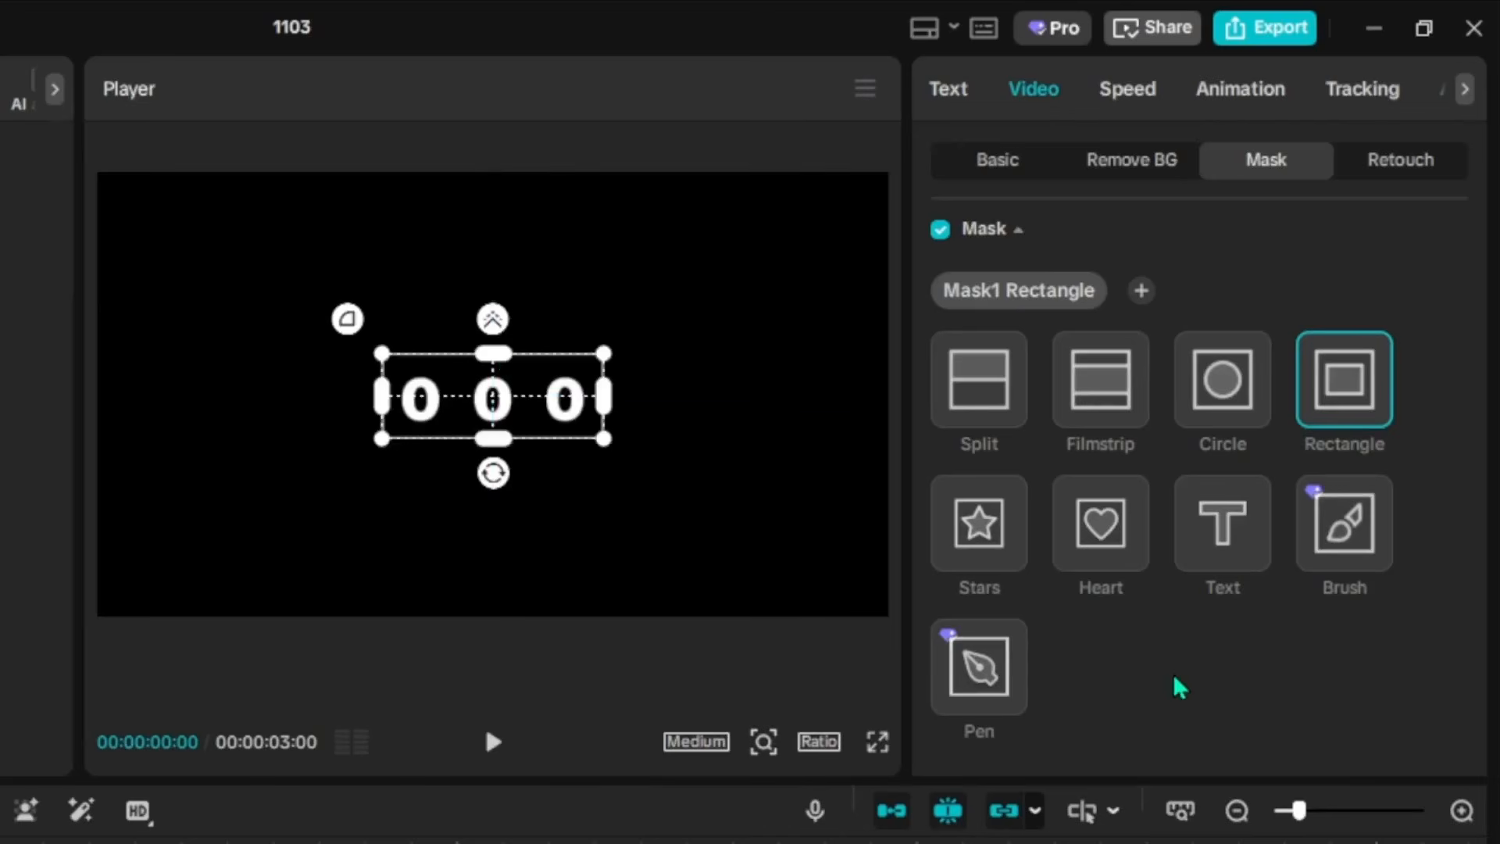
Set the feather of the rectangle mask around the zeros to 30
{"action": "scroll", "coordinate": [1128, 596], "scroll_direction": "down", "scroll_amount": 8}
{"action": "scroll", "coordinate": [1026, 649], "scroll_direction": "up", "scroll_amount": 2}
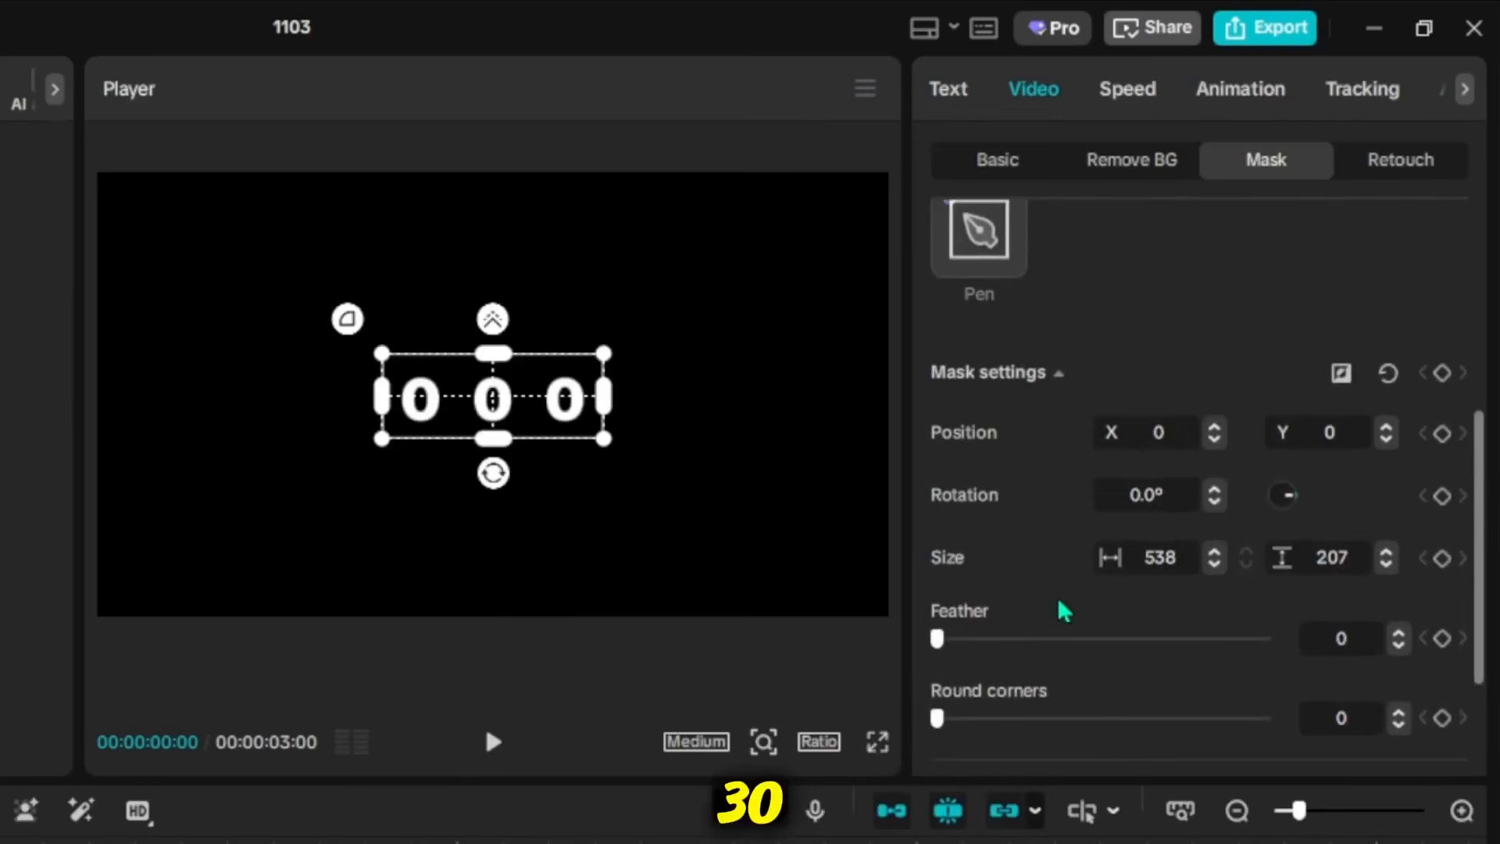
{"action": "left_click", "coordinate": [1361, 630]}
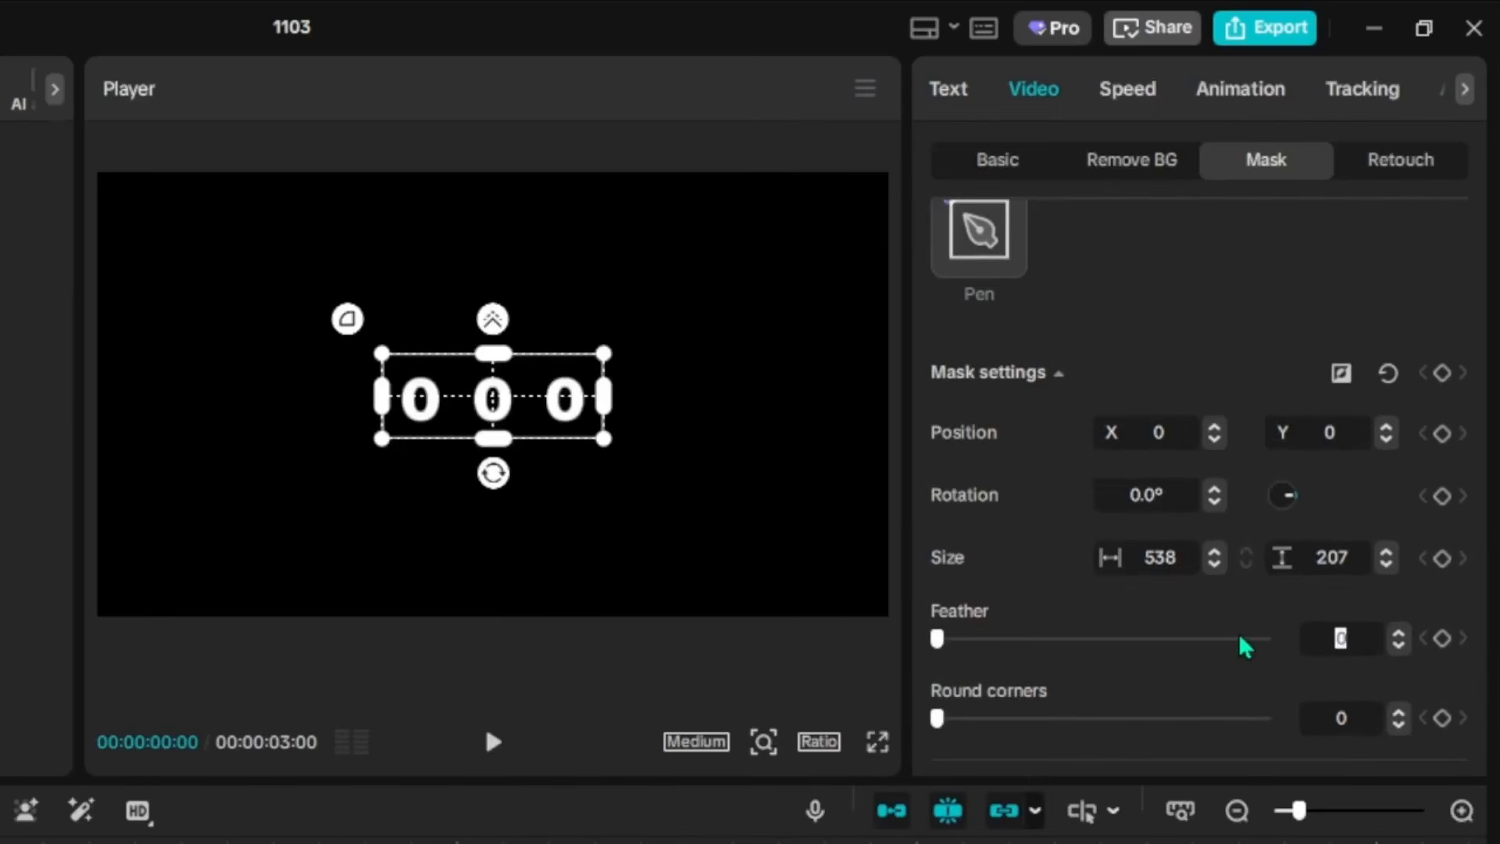
{"action": "type", "text": "30"}
{"action": "key", "text": "Return"}
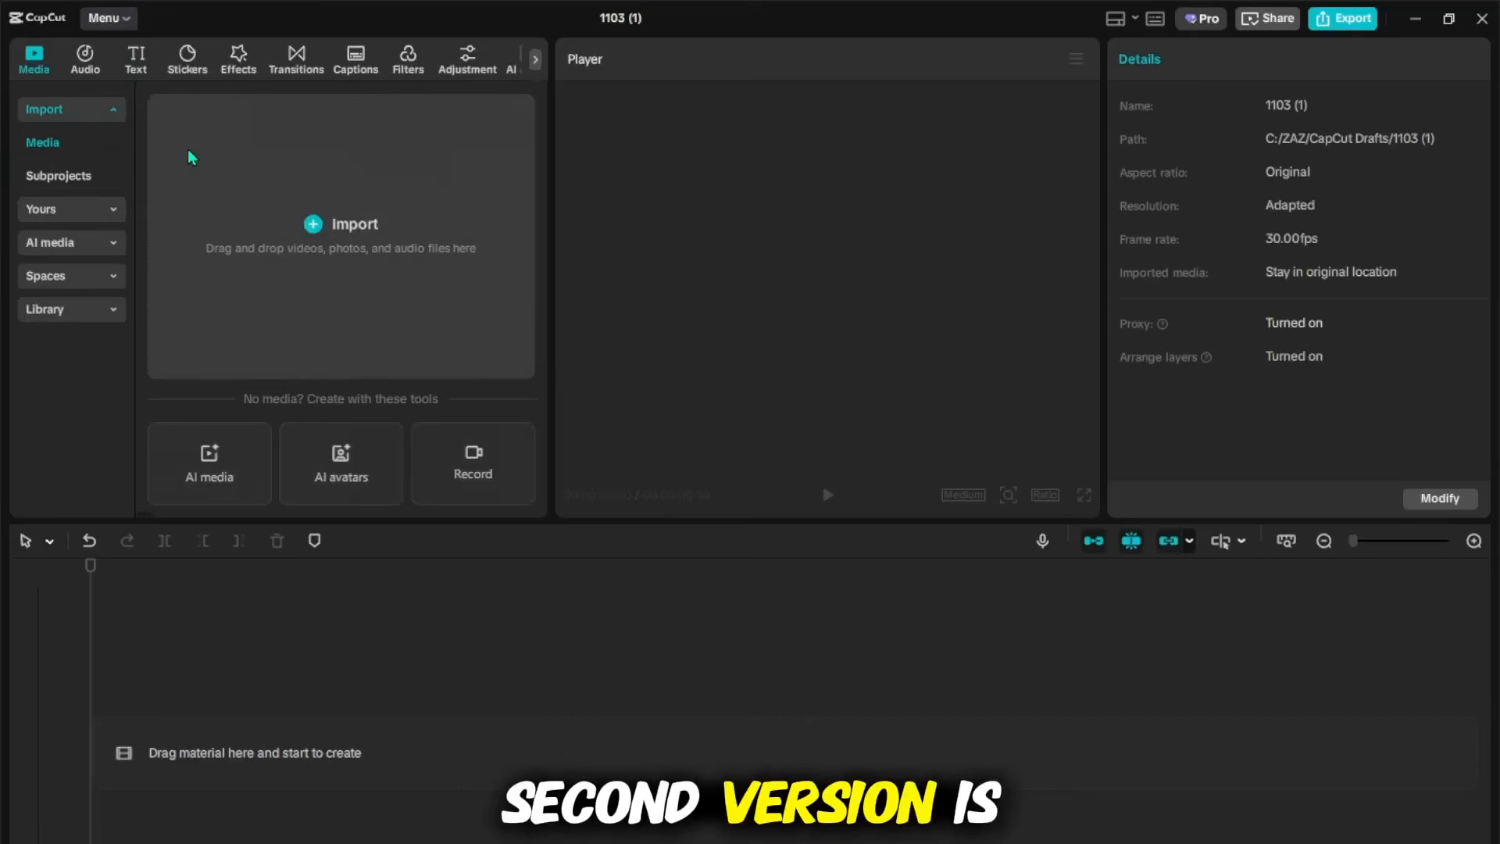
Add a default text clip to the empty timeline and select it for editing
{"action": "left_click", "coordinate": [136, 58]}
{"action": "left_click", "coordinate": [224, 170]}
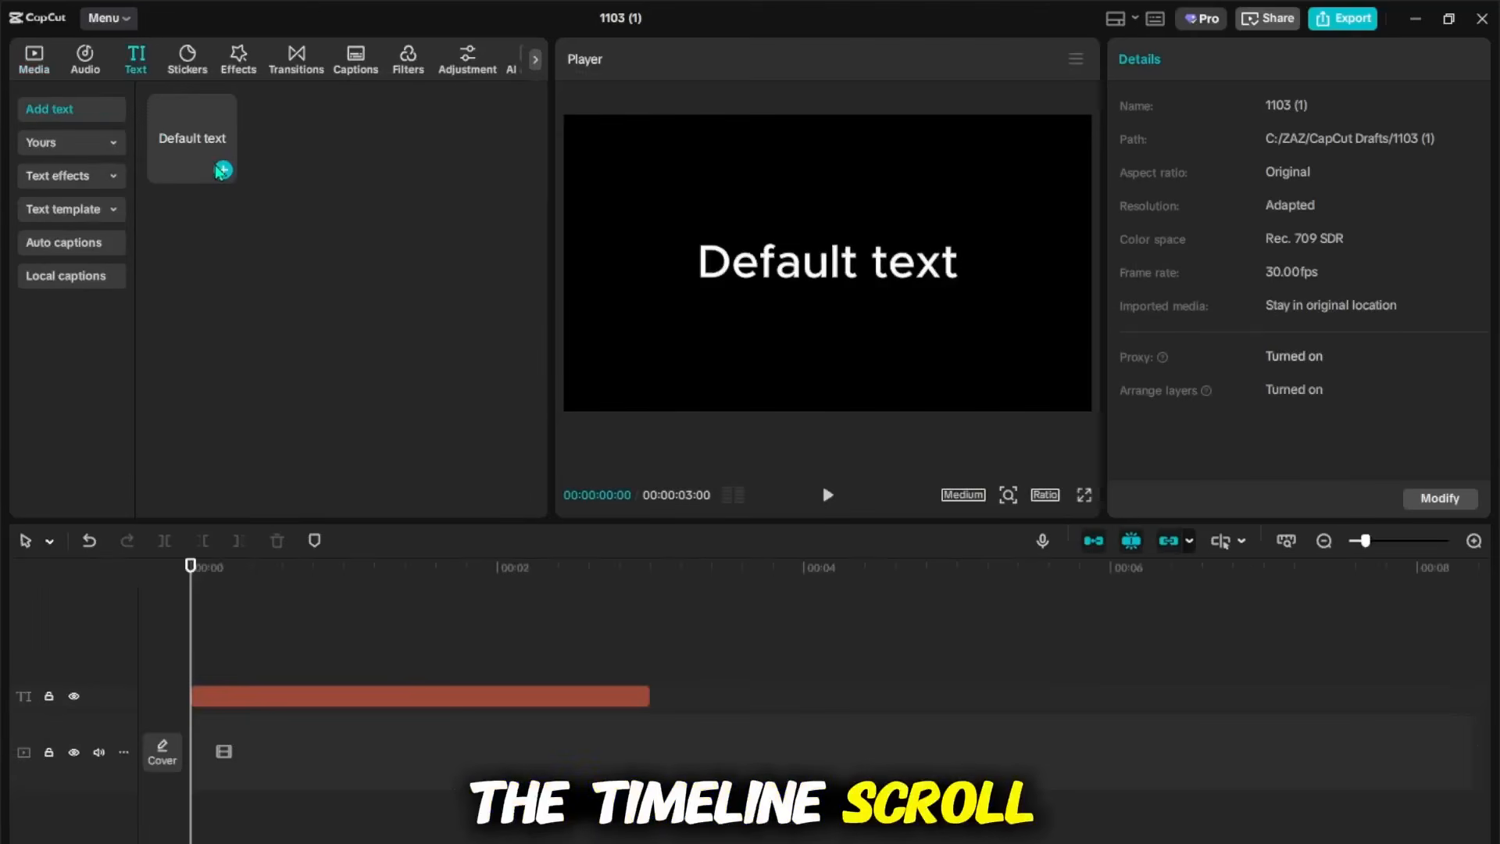
{"action": "left_click", "coordinate": [409, 695]}
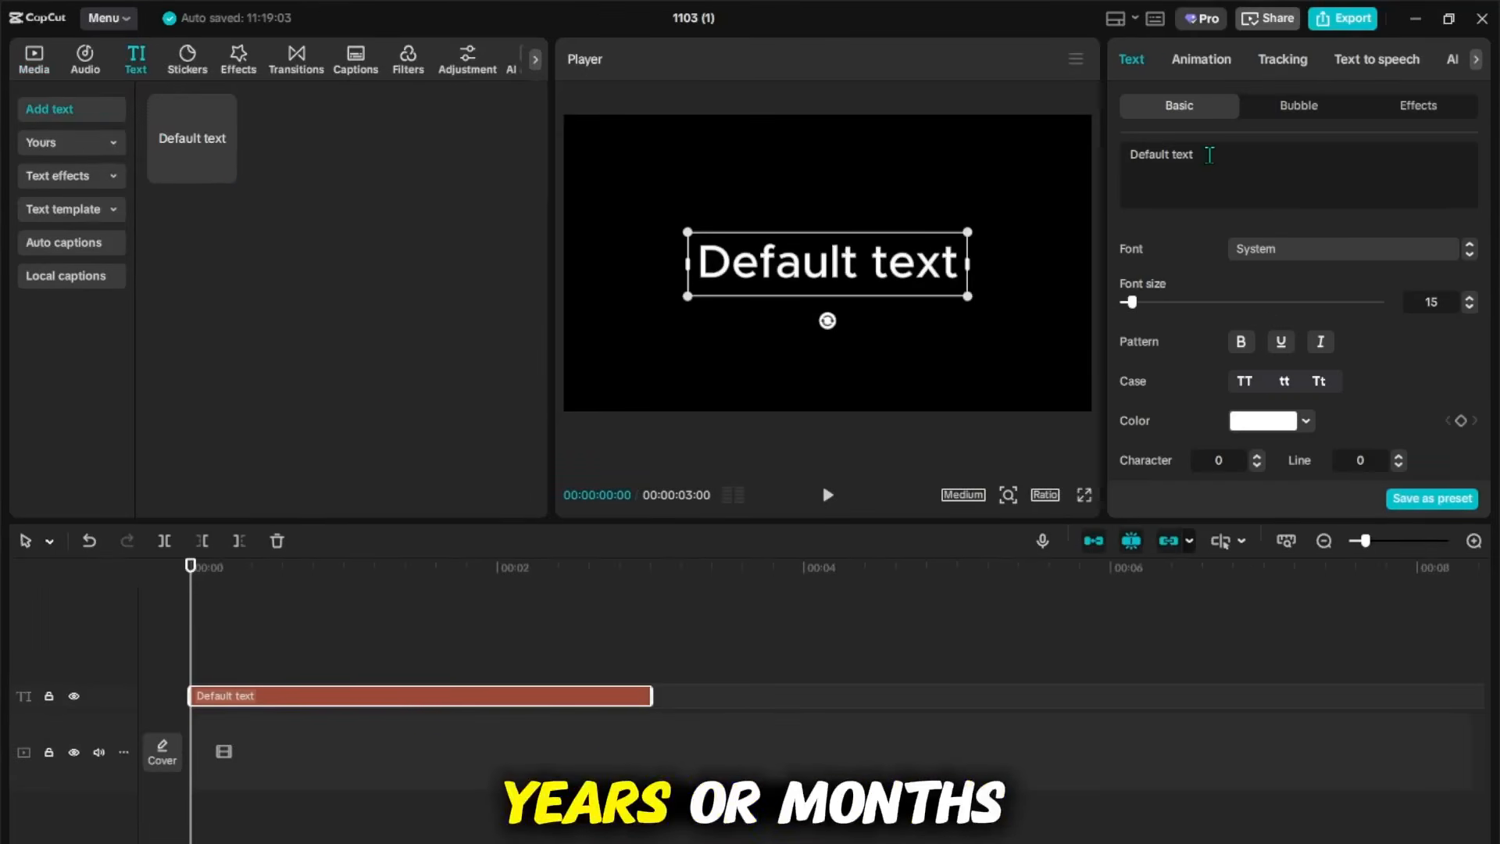
Replace the default text with the months January to December, one per line, and set the font to Montserrat
{"action": "left_click", "coordinate": [1214, 172]}
{"action": "key", "text": "ctrl+a"}
{"action": "type", "text": "Ja"}
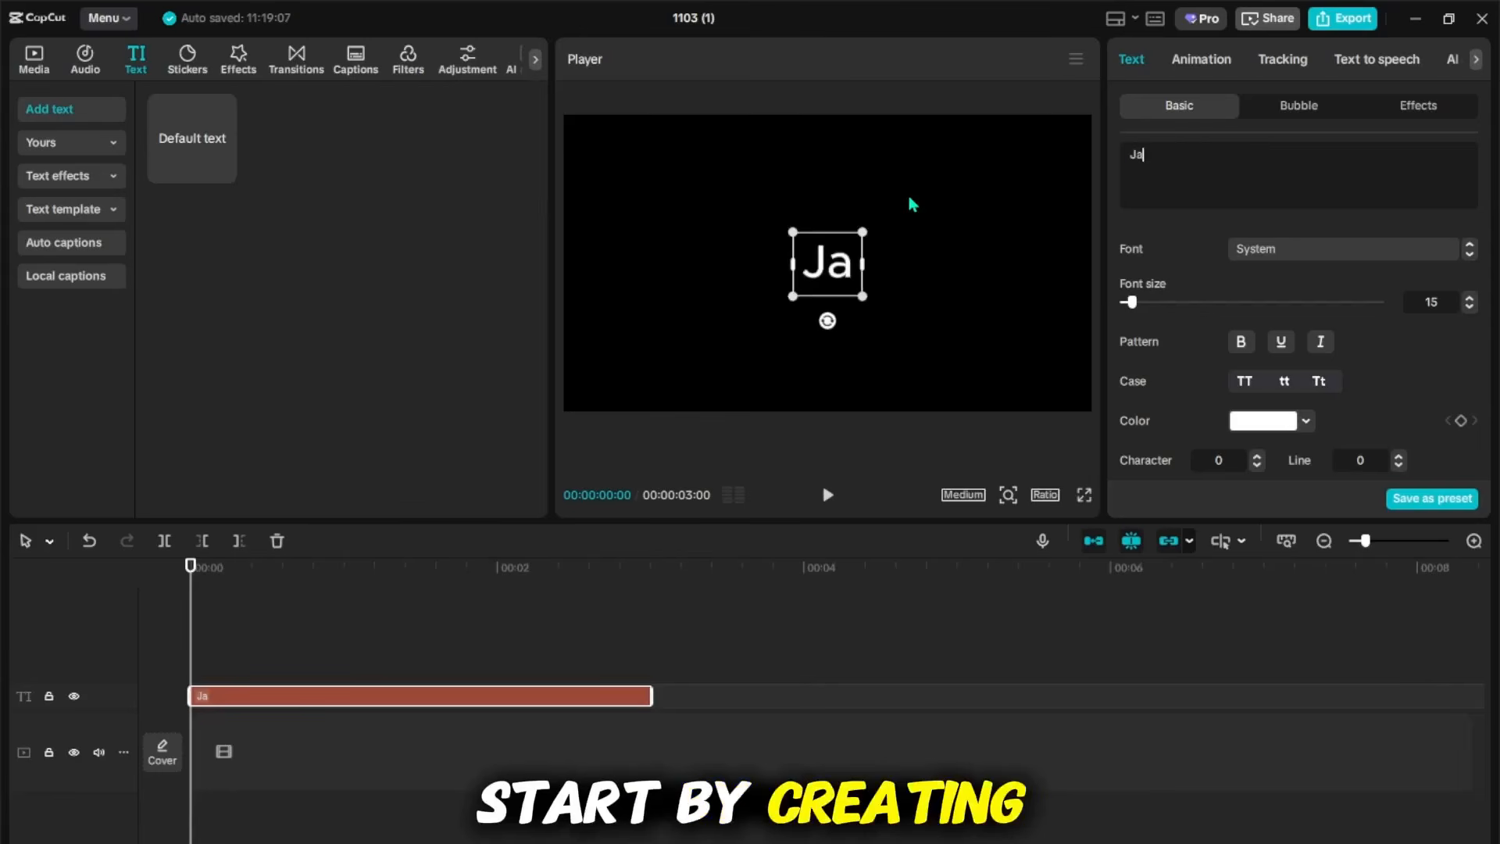
{"action": "type", "text": "nua"}
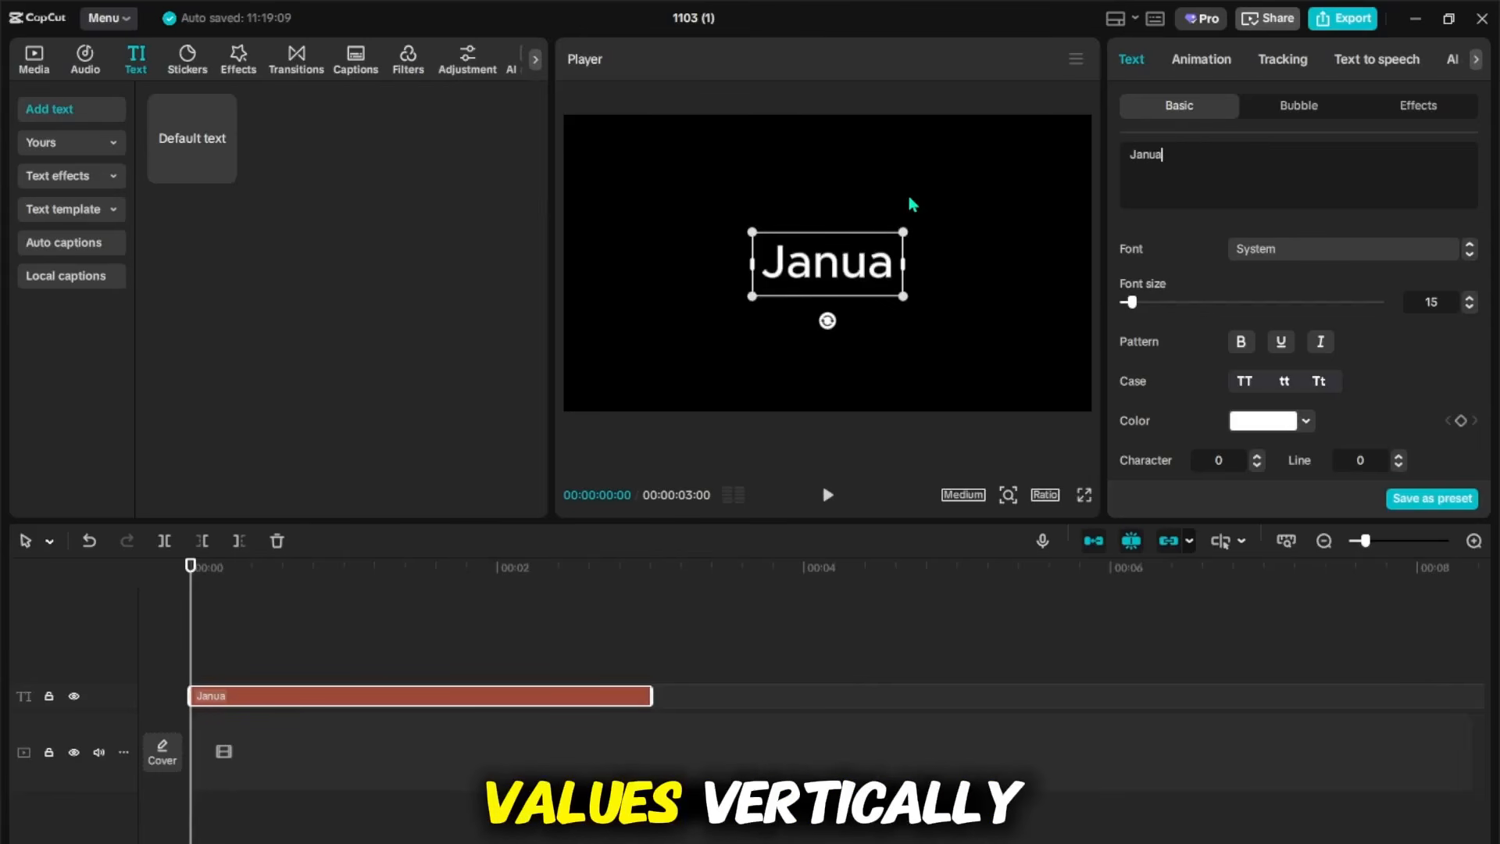
{"action": "type", "text": "ry February March "}
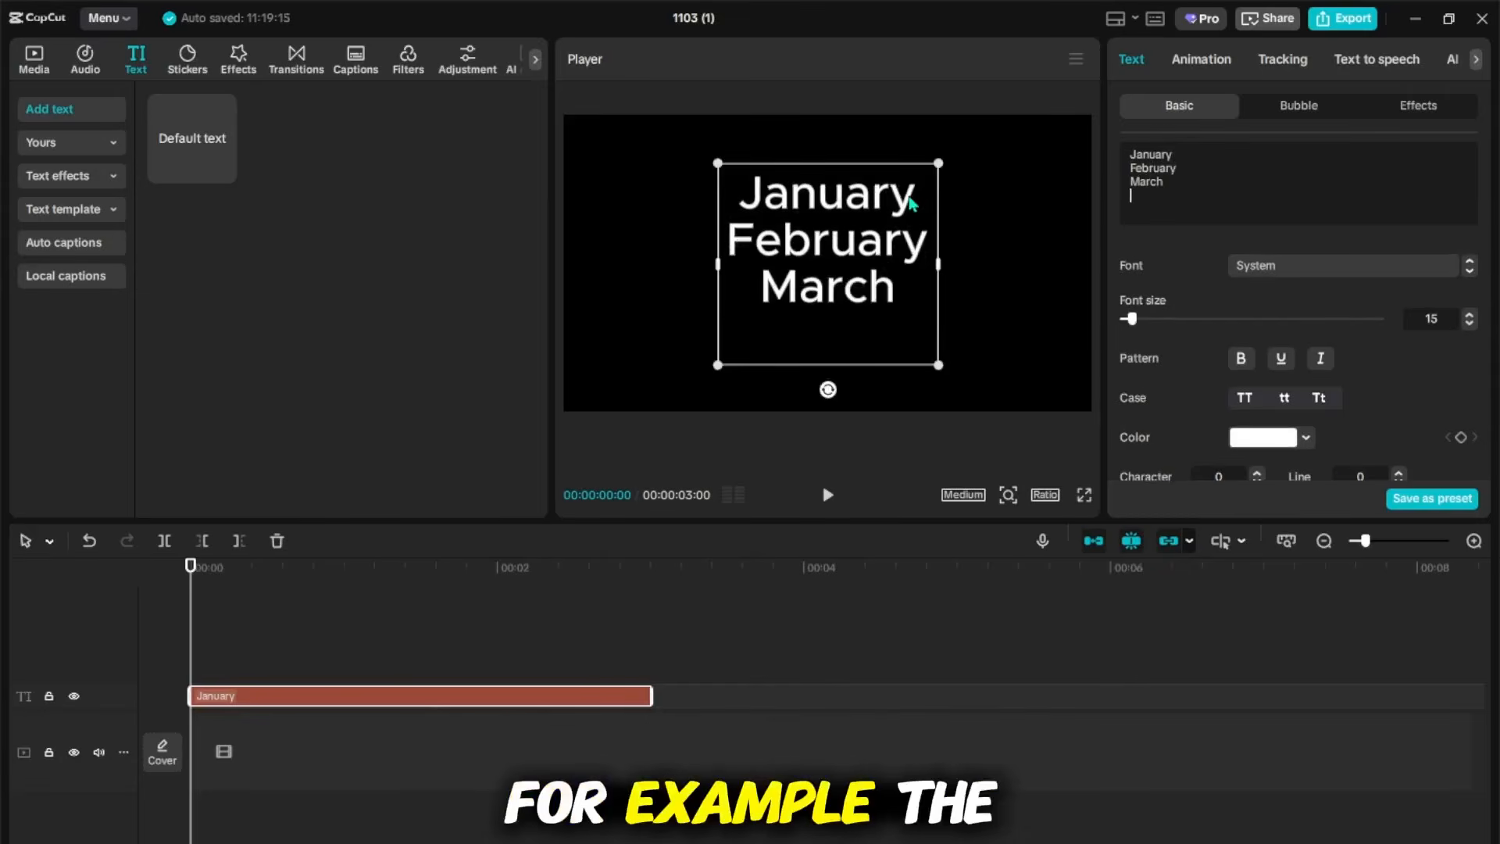
{"action": "type", "text": "April May June July August Sep"}
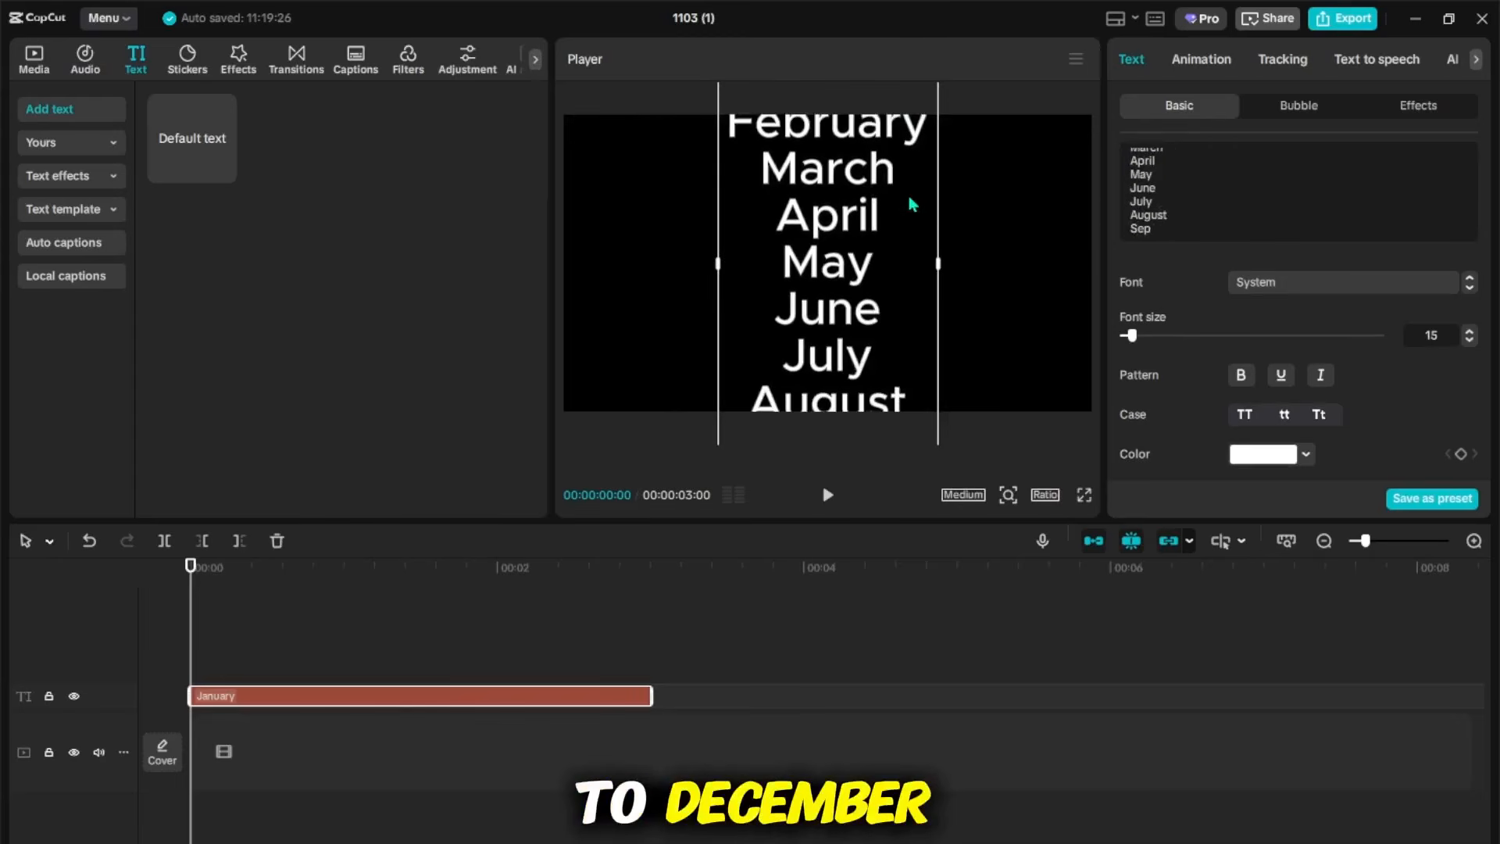
{"action": "type", "text": "tember October November Decem"}
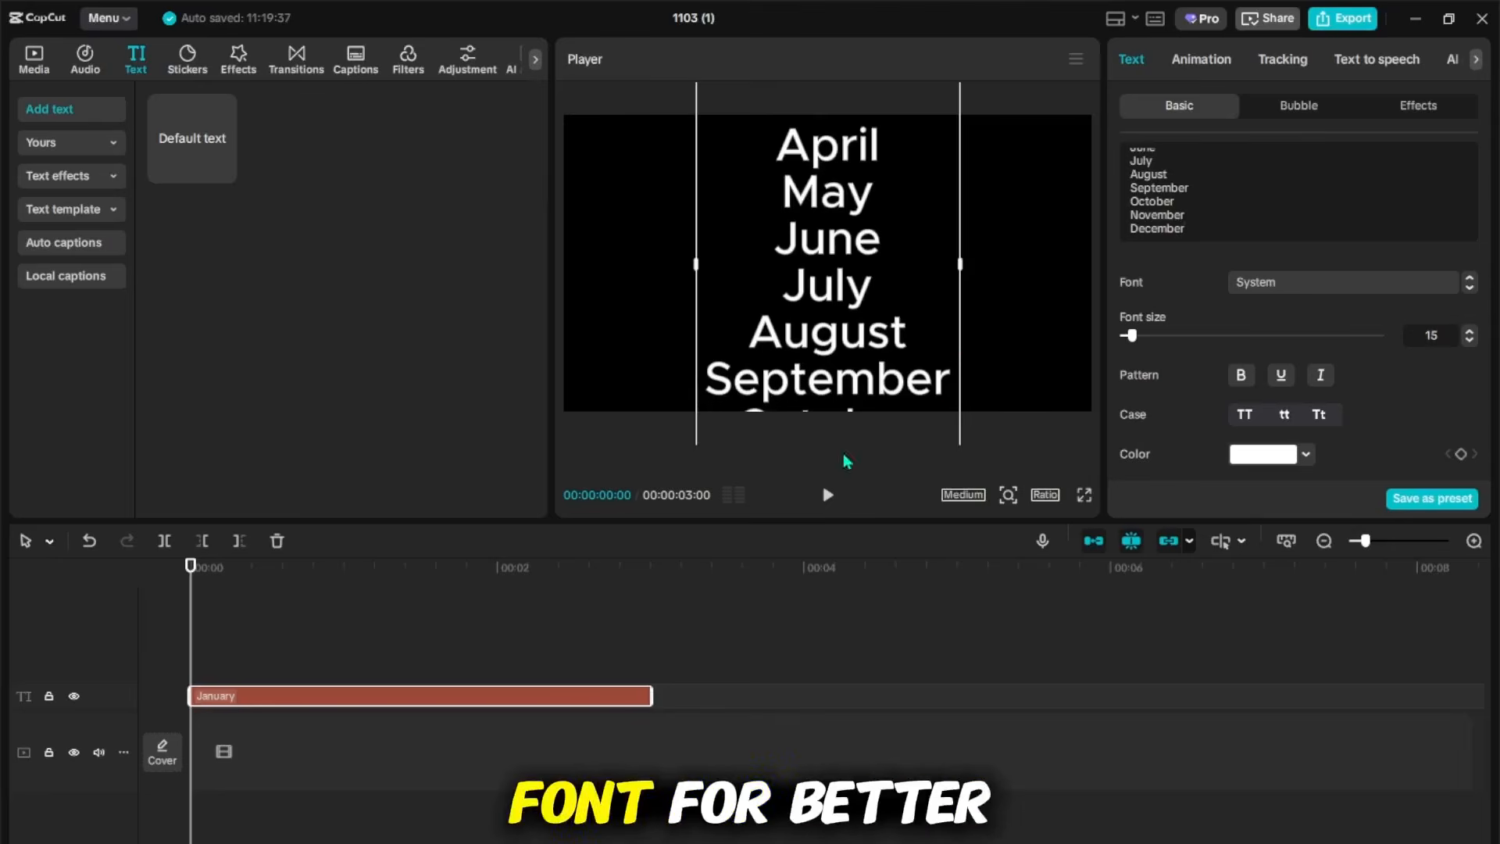
{"action": "left_click", "coordinate": [1285, 285]}
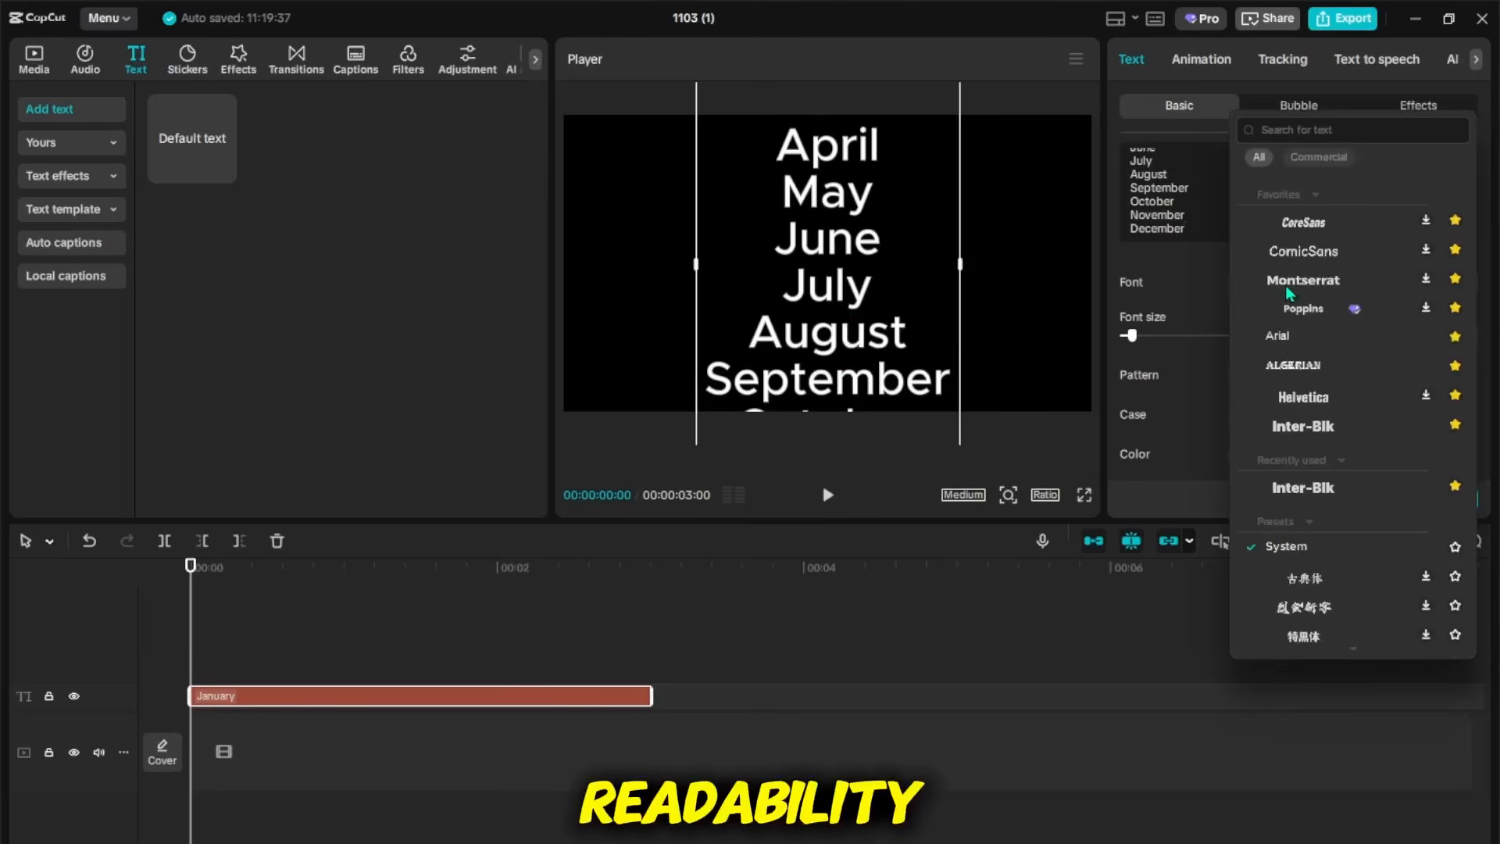
{"action": "left_click", "coordinate": [1328, 399]}
Keyframe the month list's transform at the clip start with January centred in the frame, using a Y position of -1850
{"action": "scroll", "coordinate": [1351, 297], "scroll_direction": "down", "scroll_amount": 5}
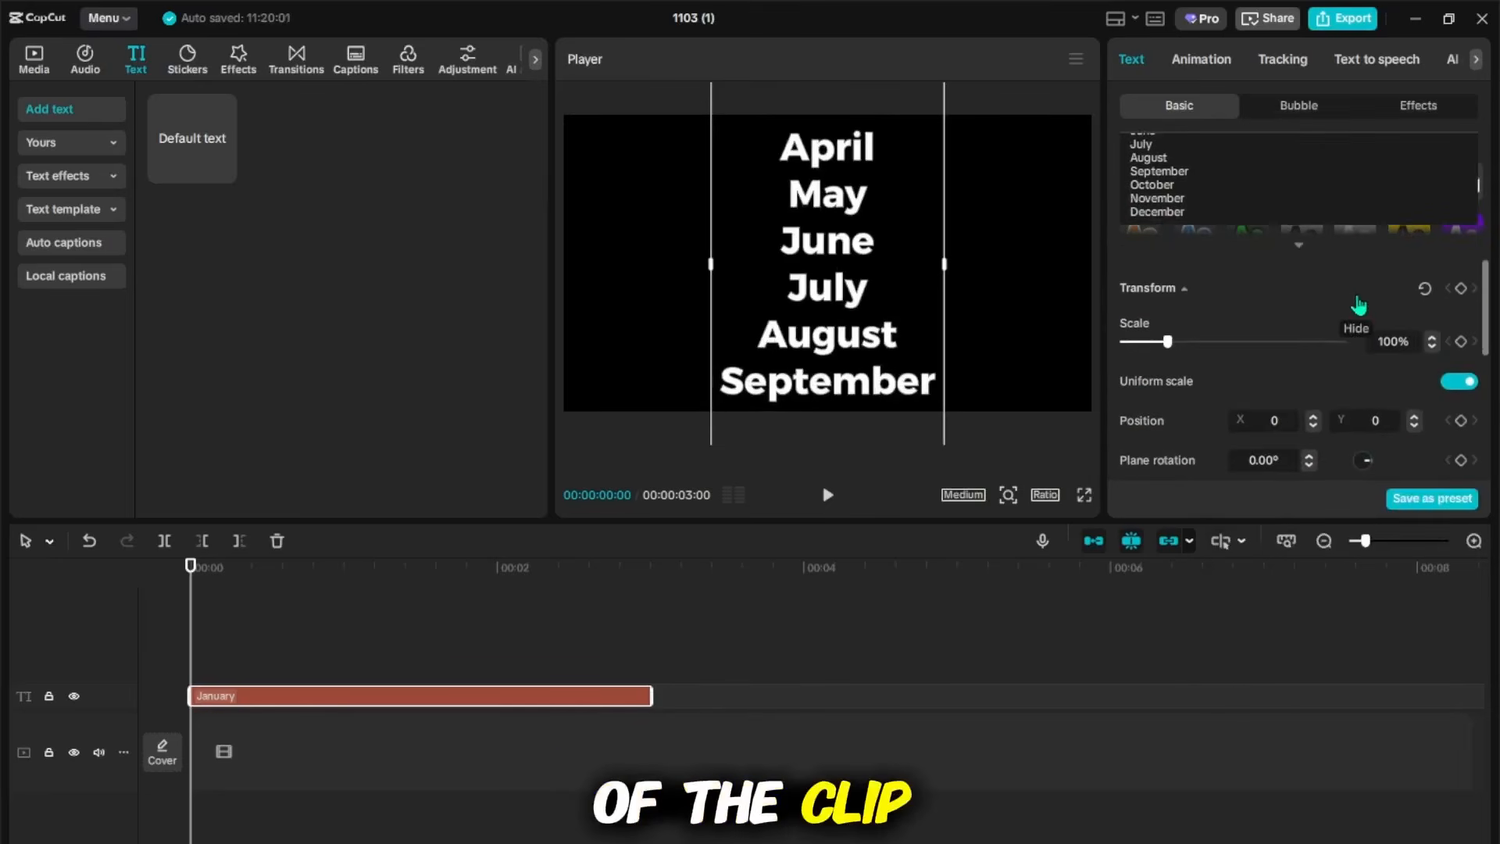
{"action": "left_click_drag", "start_coordinate": [831, 307], "coordinate": [882, 333]}
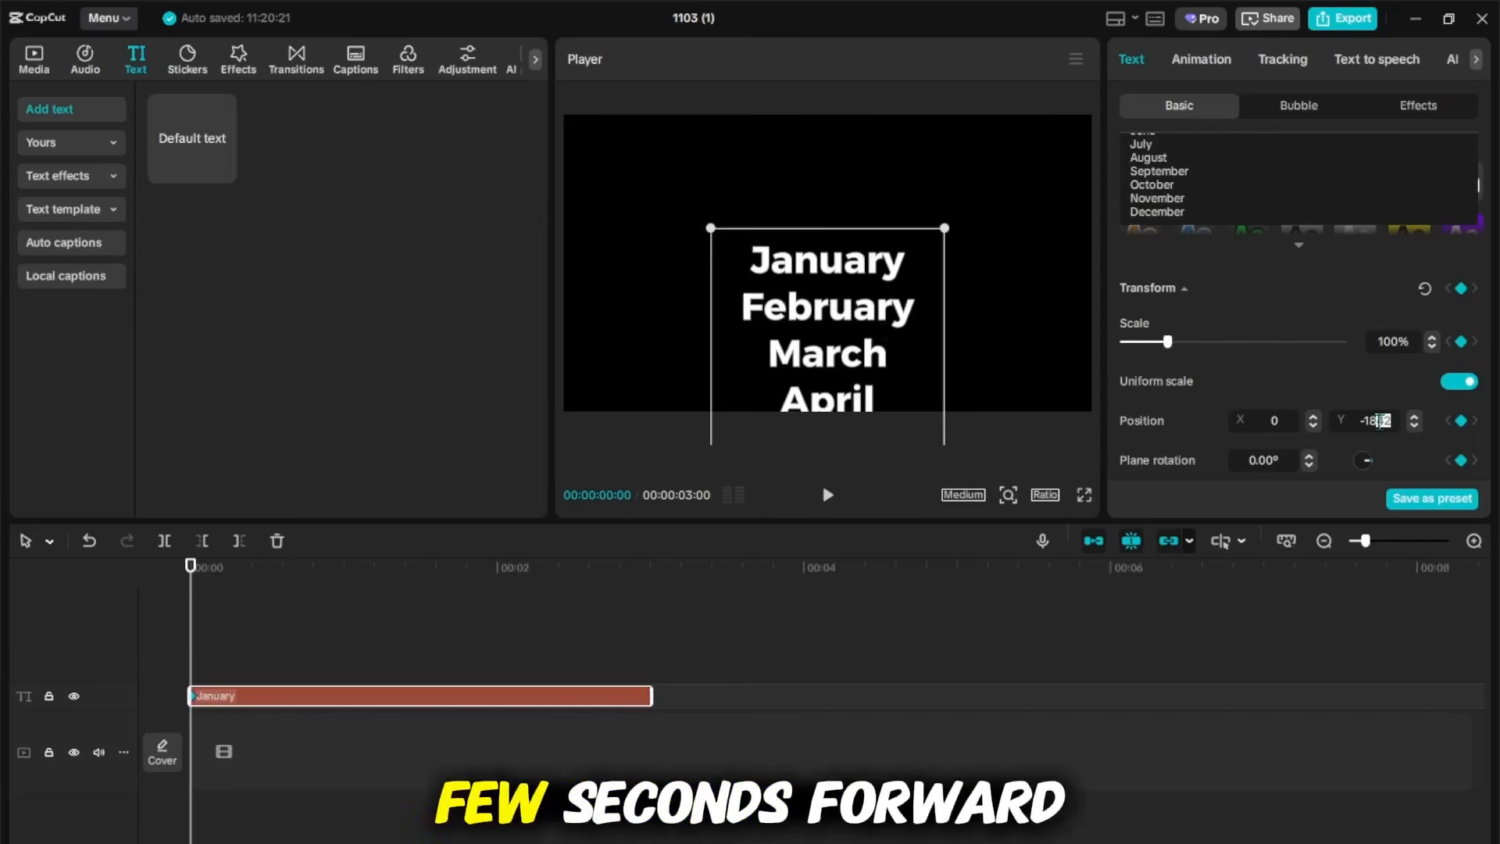
{"action": "left_click", "coordinate": [1381, 421]}
{"action": "type", "text": "-1850"}
{"action": "key", "text": "Return"}
Add a transform keyframe at 00:00:01:09 with the list moved up until December is centred, and scrub through the motion
{"action": "left_click", "coordinate": [390, 587]}
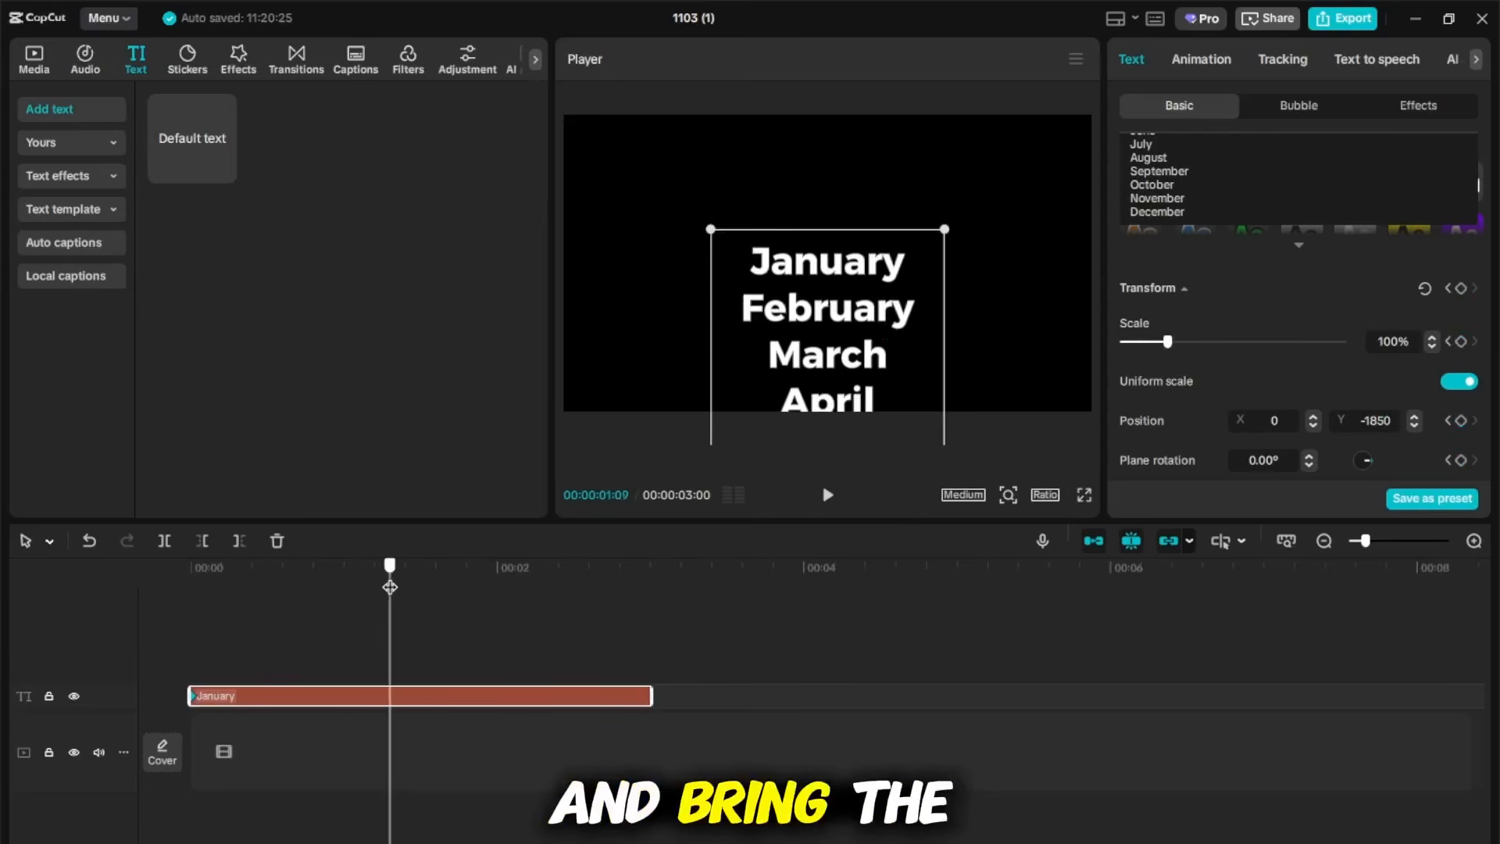
{"action": "left_click", "coordinate": [1464, 291]}
{"action": "left_click", "coordinate": [173, 613]}
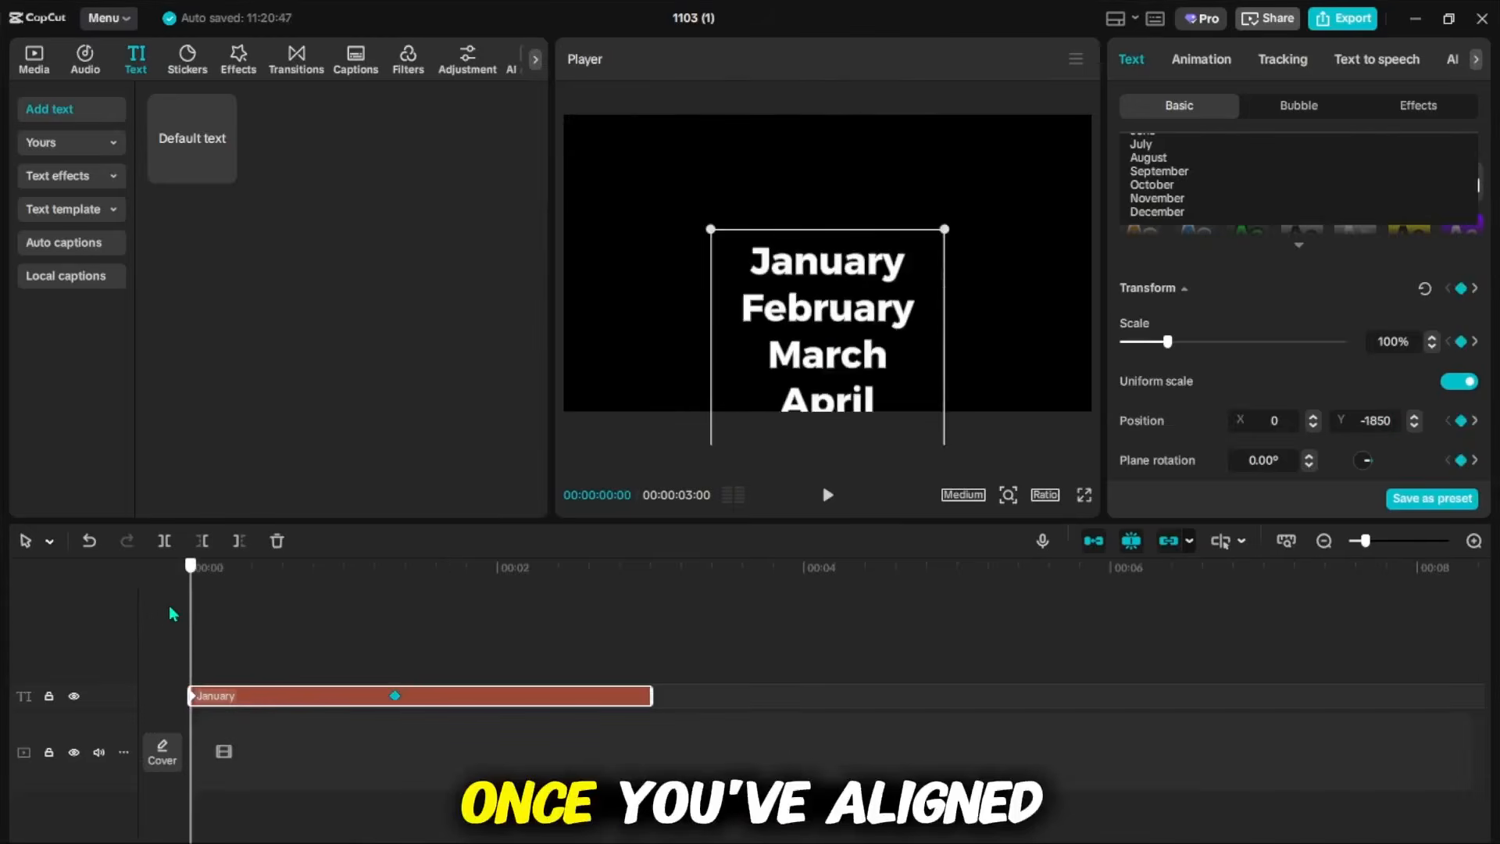
{"action": "left_click_drag", "start_coordinate": [172, 613], "coordinate": [436, 606]}
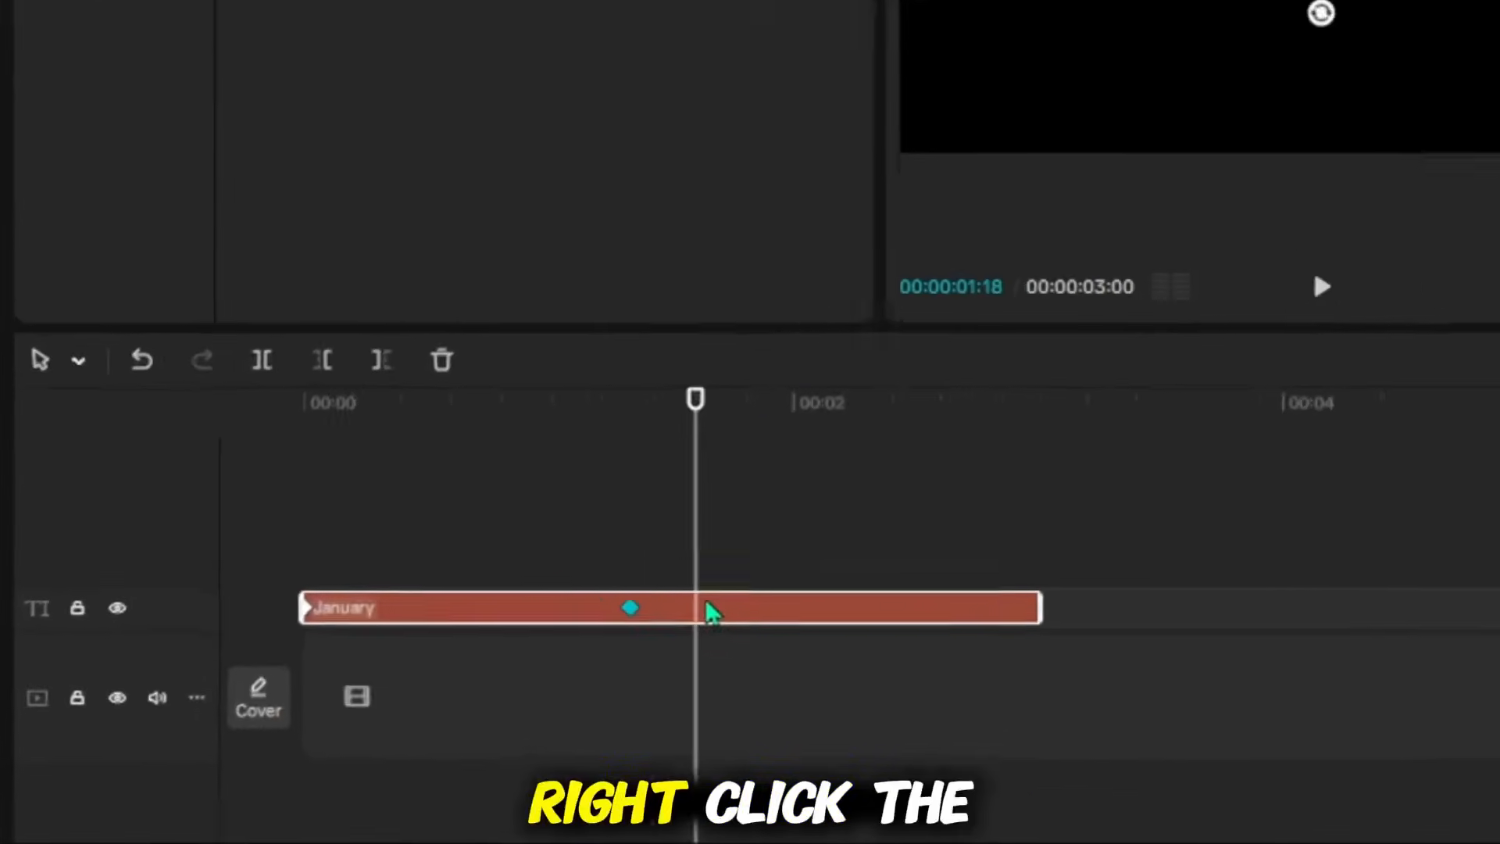
Show the variable speed animation for the months clip and apply a smooth easing preset curve to its Y position
{"action": "right_click", "coordinate": [435, 698]}
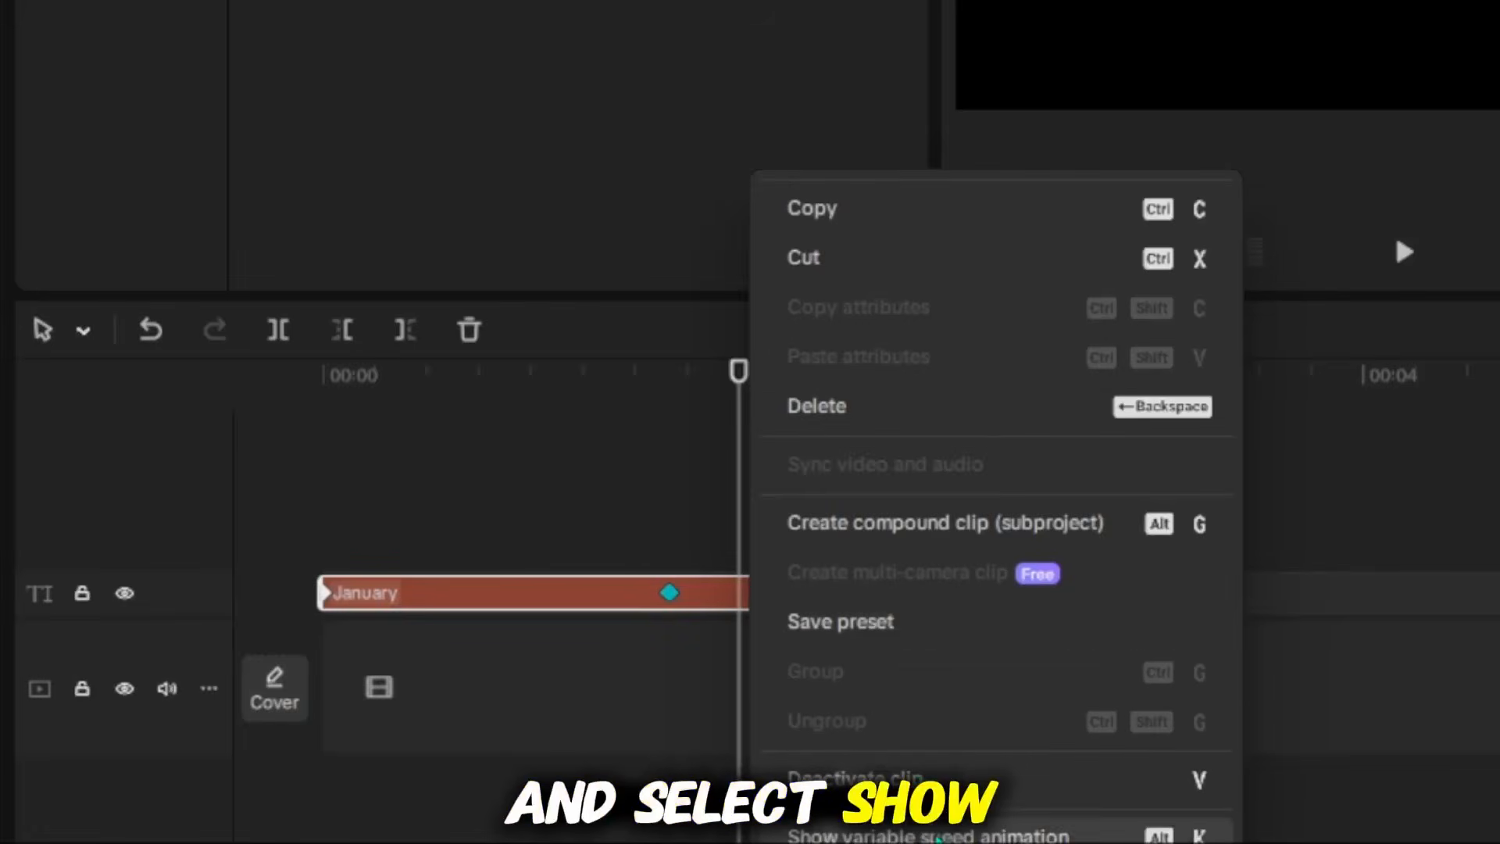
{"action": "left_click", "coordinate": [943, 836]}
{"action": "left_click", "coordinate": [361, 641]}
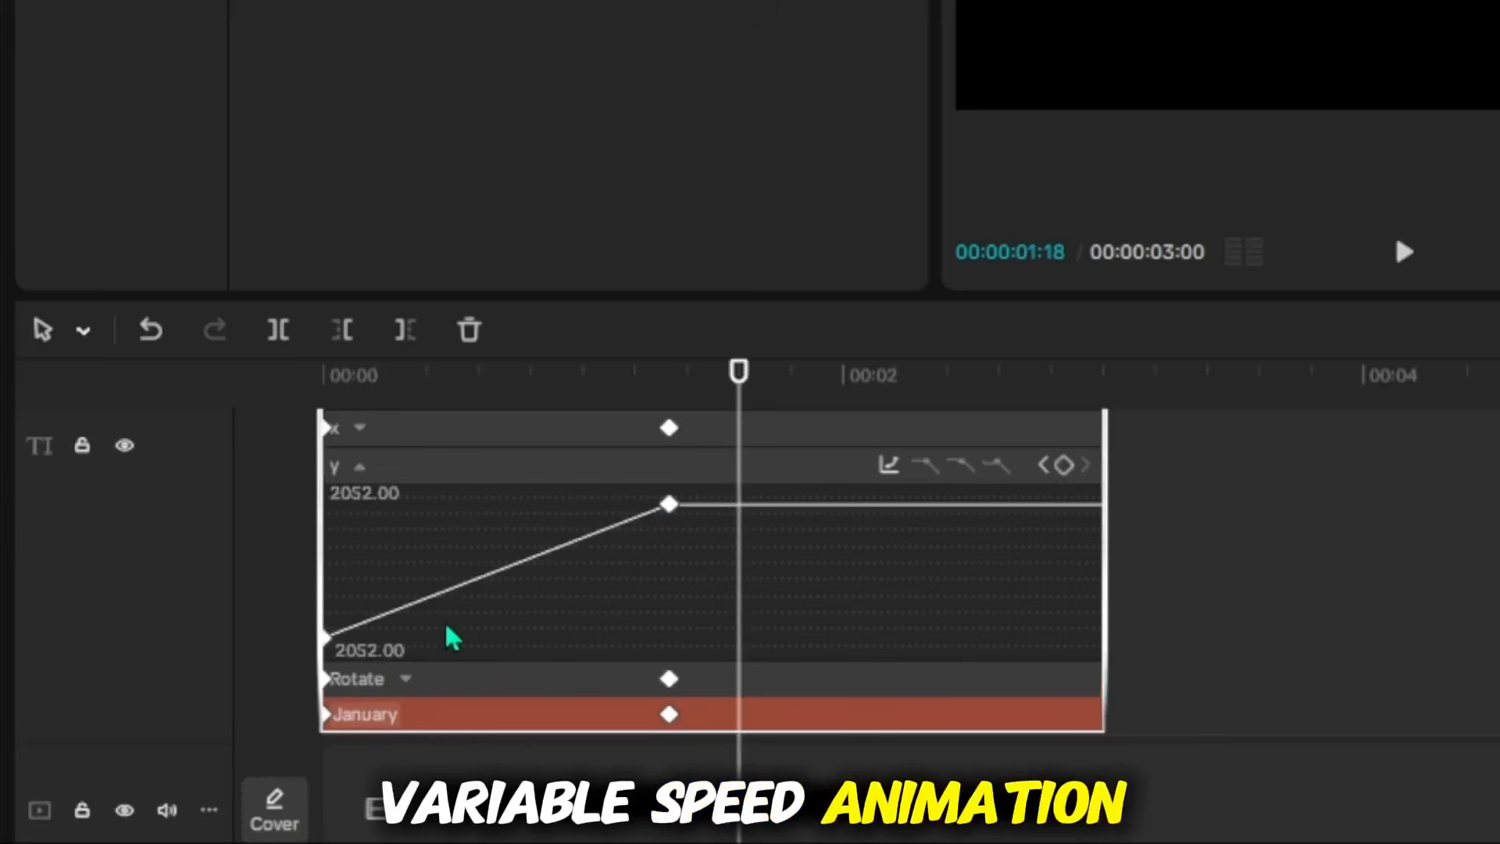
{"action": "left_click", "coordinate": [668, 505]}
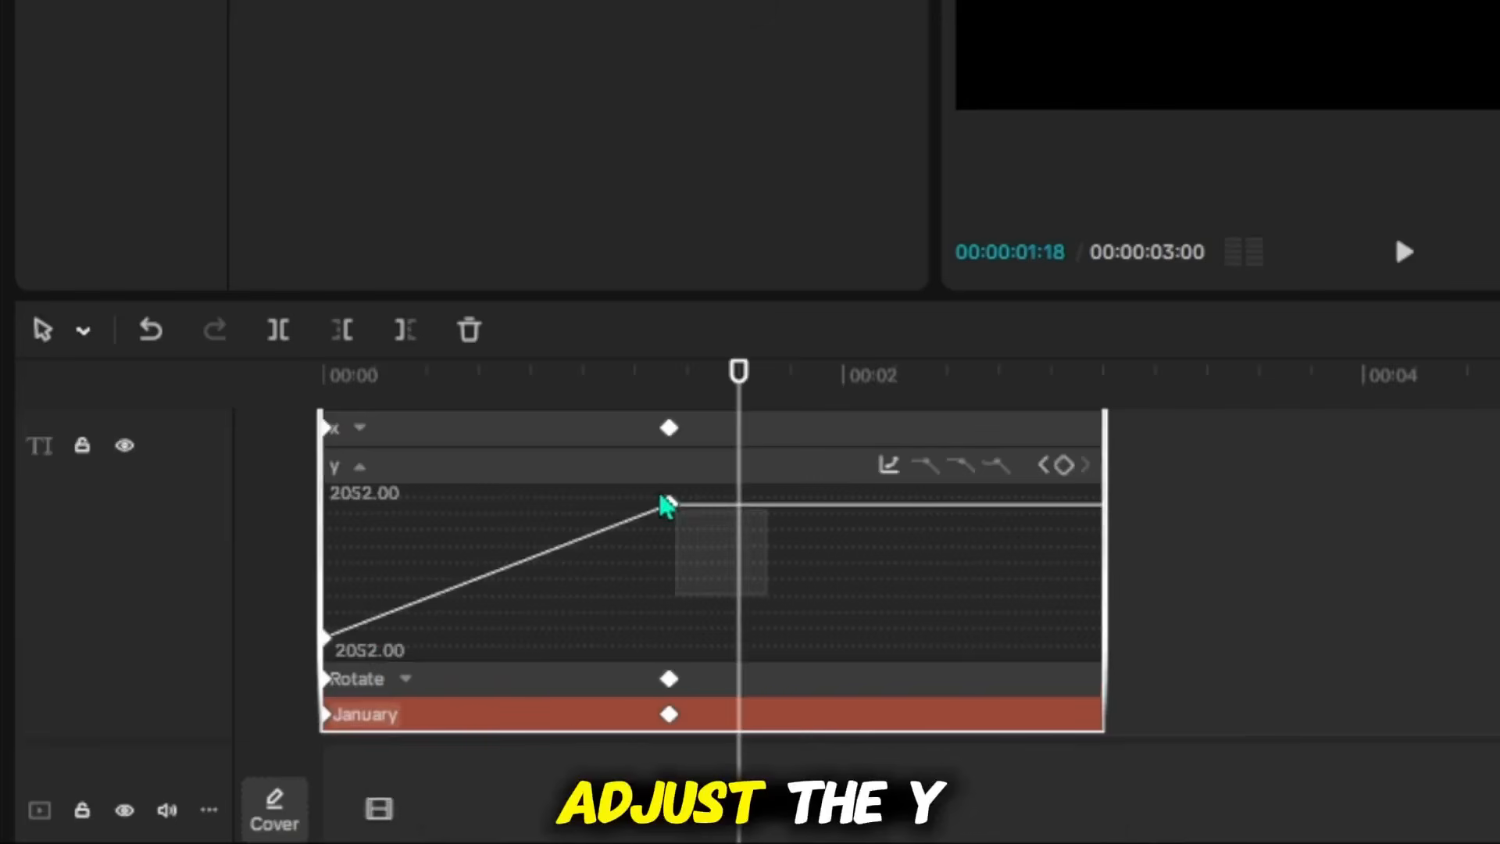
{"action": "left_click", "coordinate": [889, 467]}
{"action": "left_click", "coordinate": [1494, 625]}
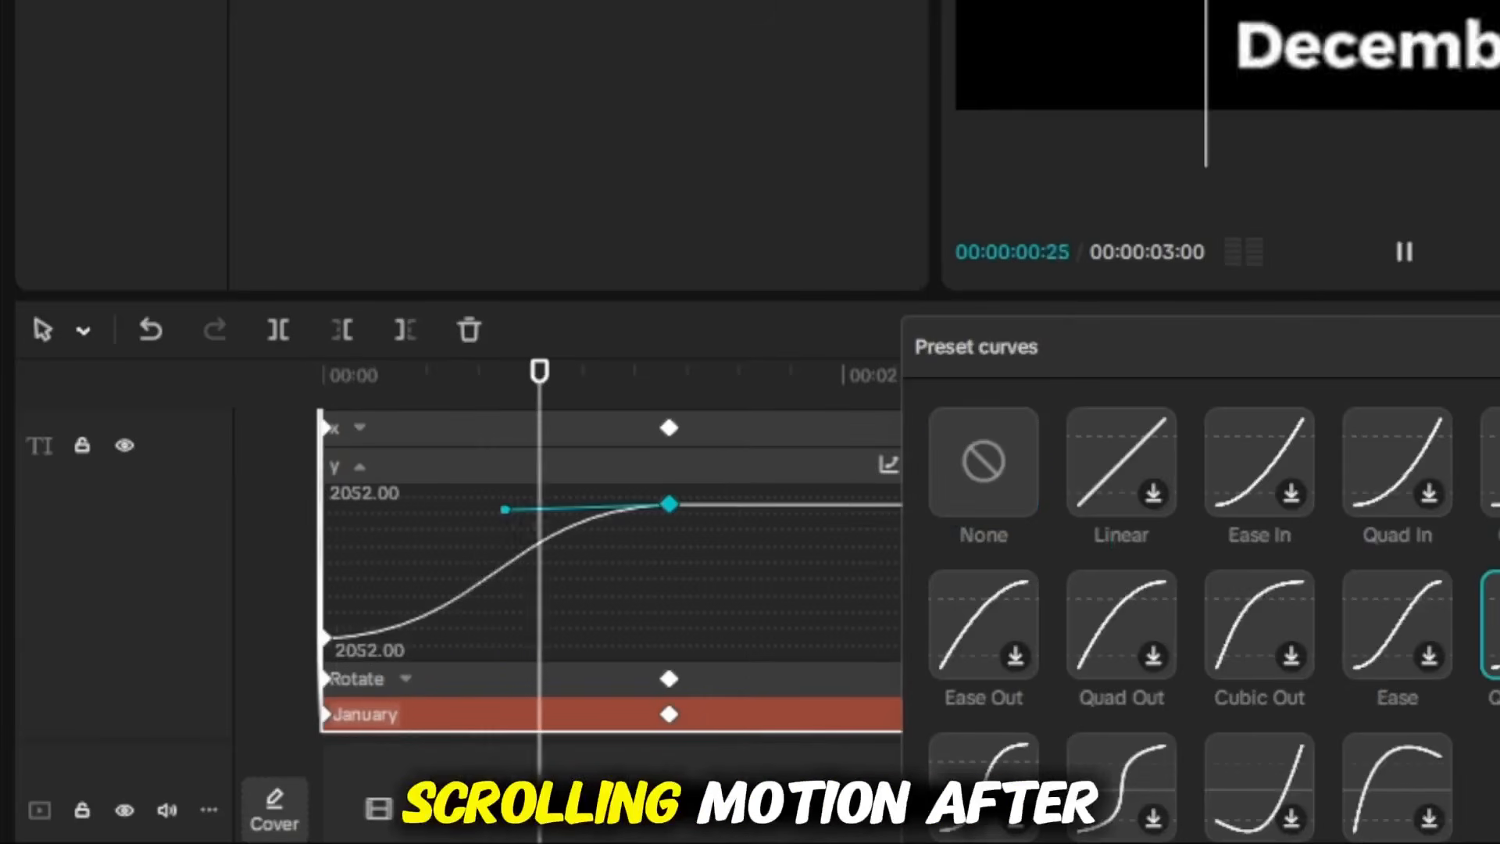
Hide the variable speed animation and turn the months clip into a compound clip
{"action": "right_click", "coordinate": [780, 714]}
{"action": "left_click", "coordinate": [911, 714]}
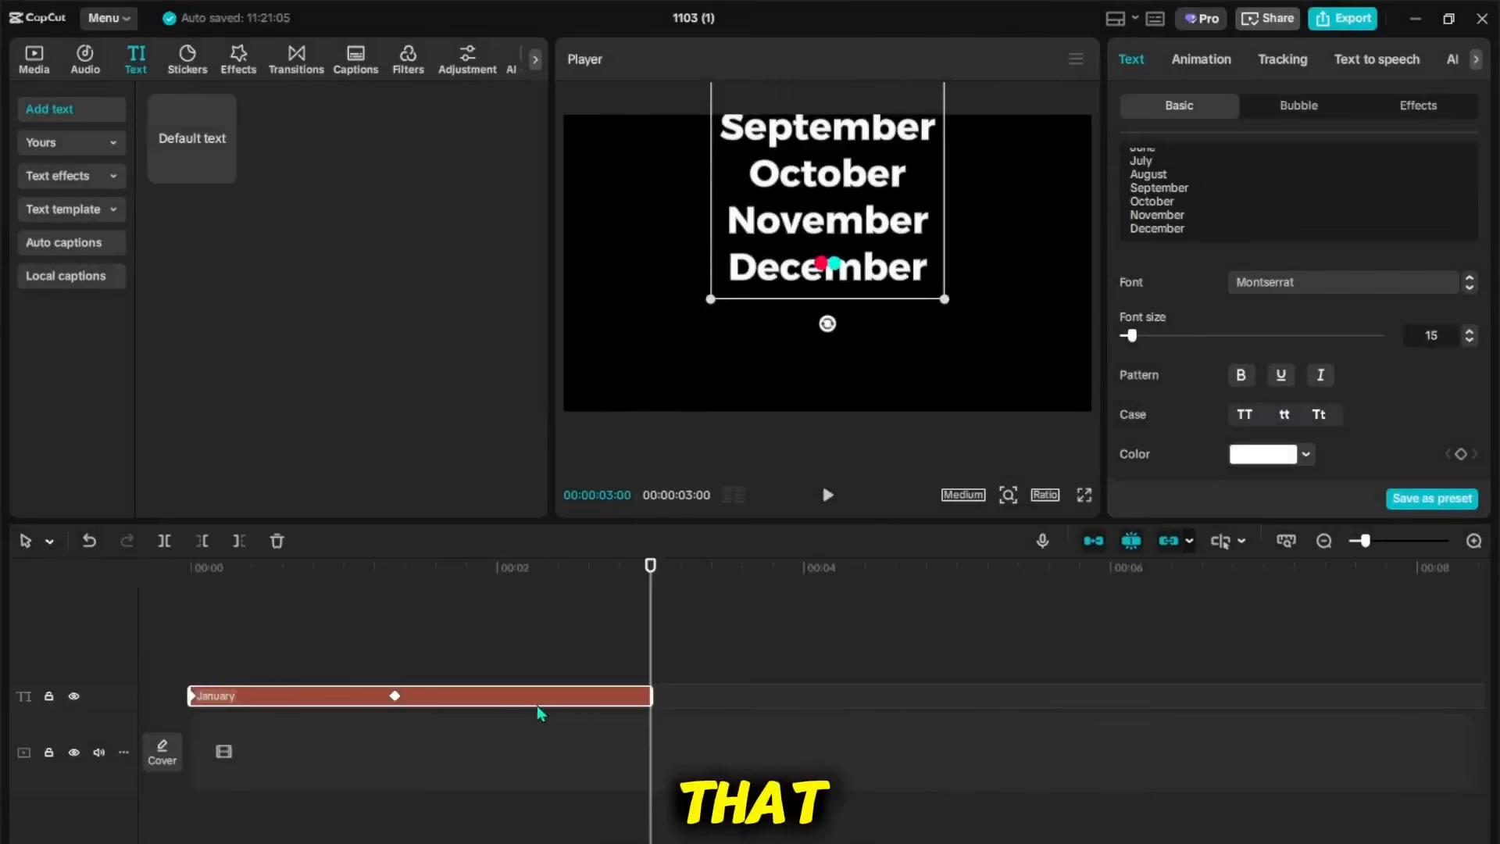
{"action": "right_click", "coordinate": [915, 714]}
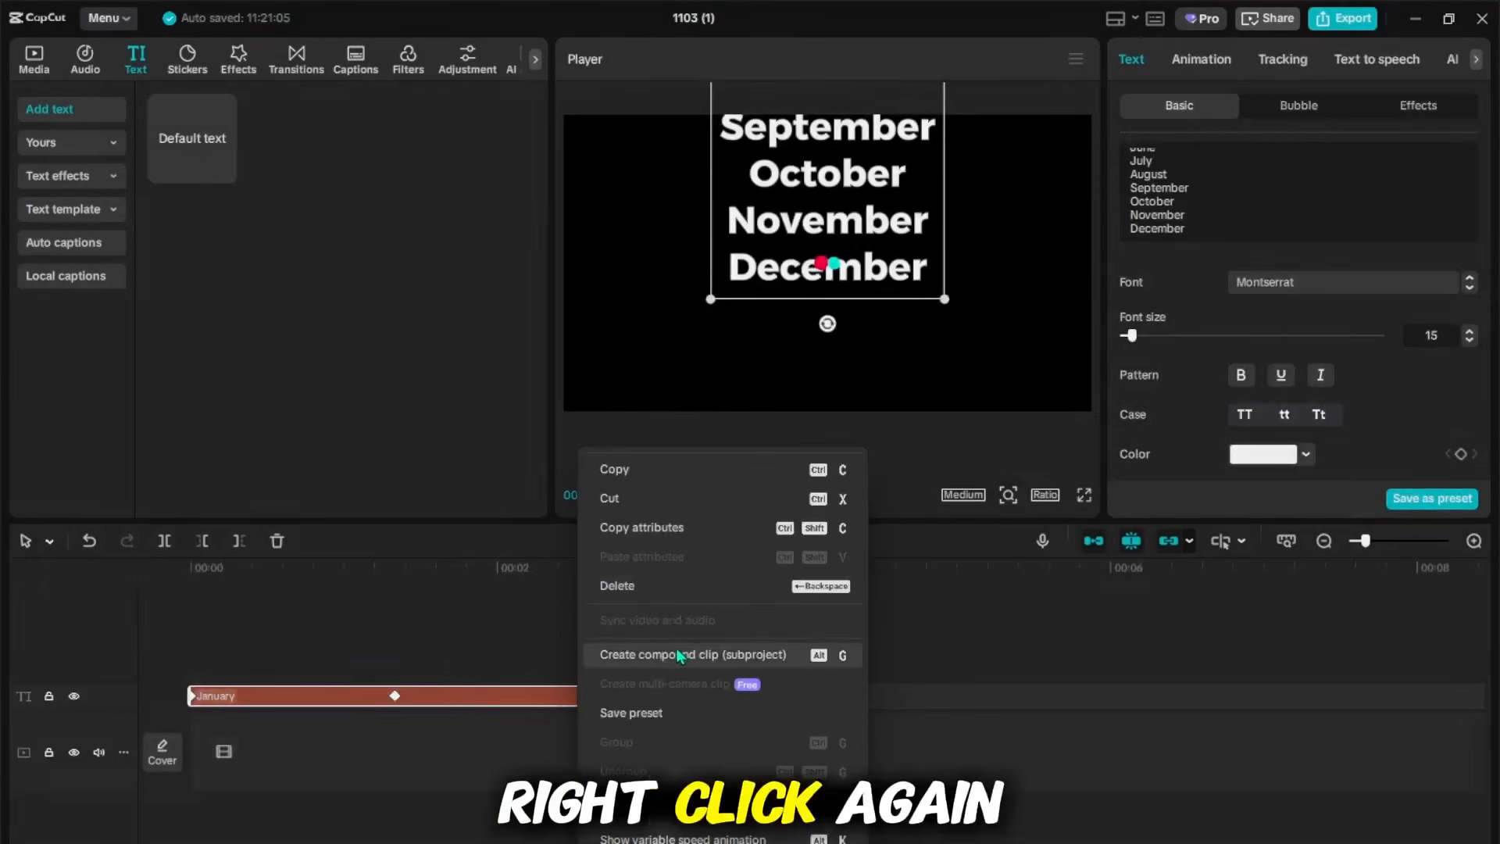
{"action": "left_click", "coordinate": [679, 654]}
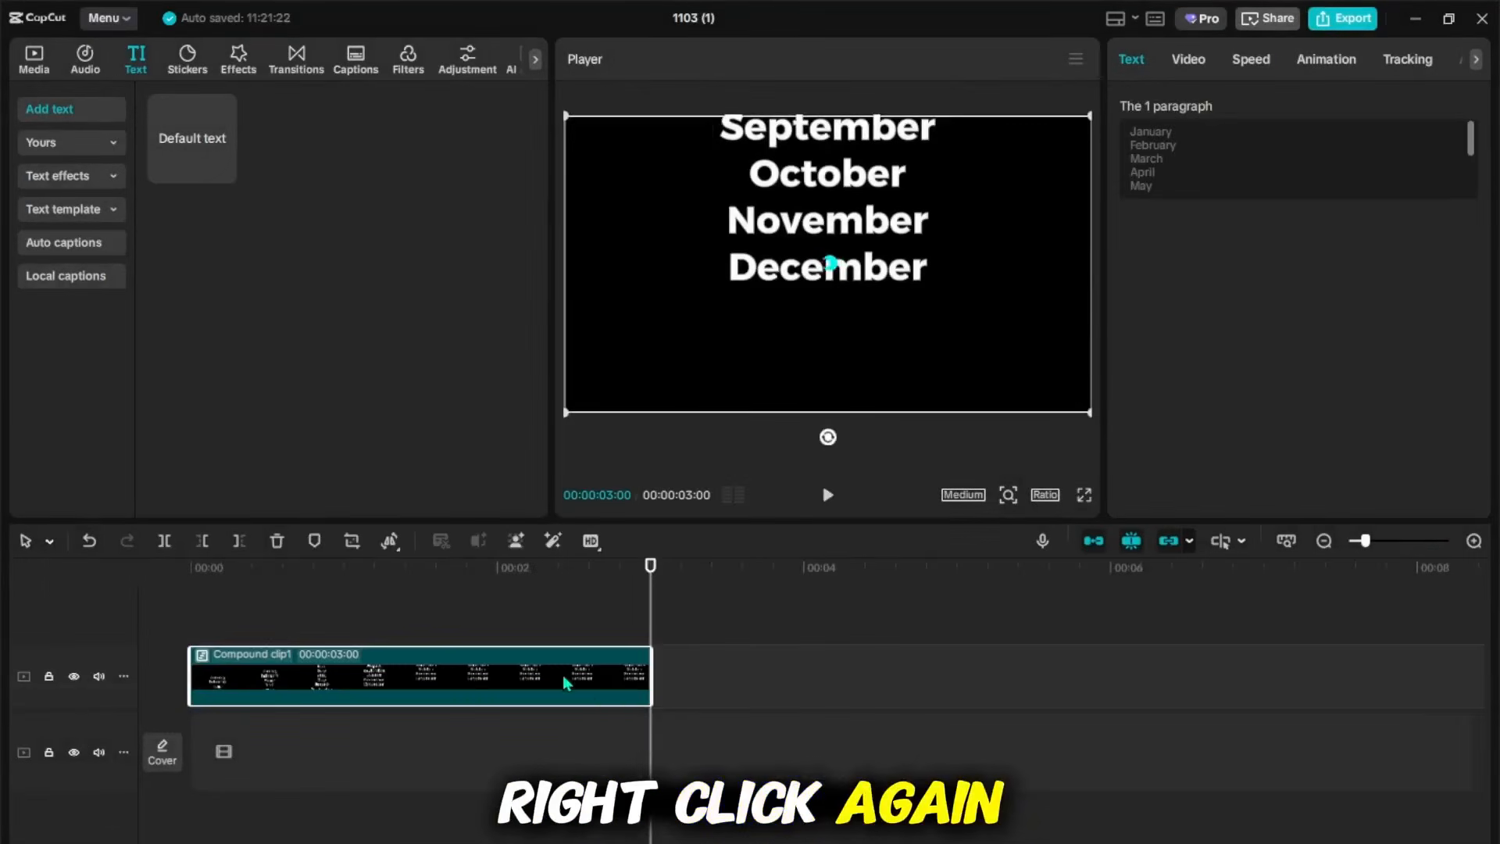
Add a rectangle mask to the compound clip and shrink it to about 886 by 199 so only one month shows
{"action": "left_click", "coordinate": [1185, 55]}
{"action": "left_click", "coordinate": [1359, 109]}
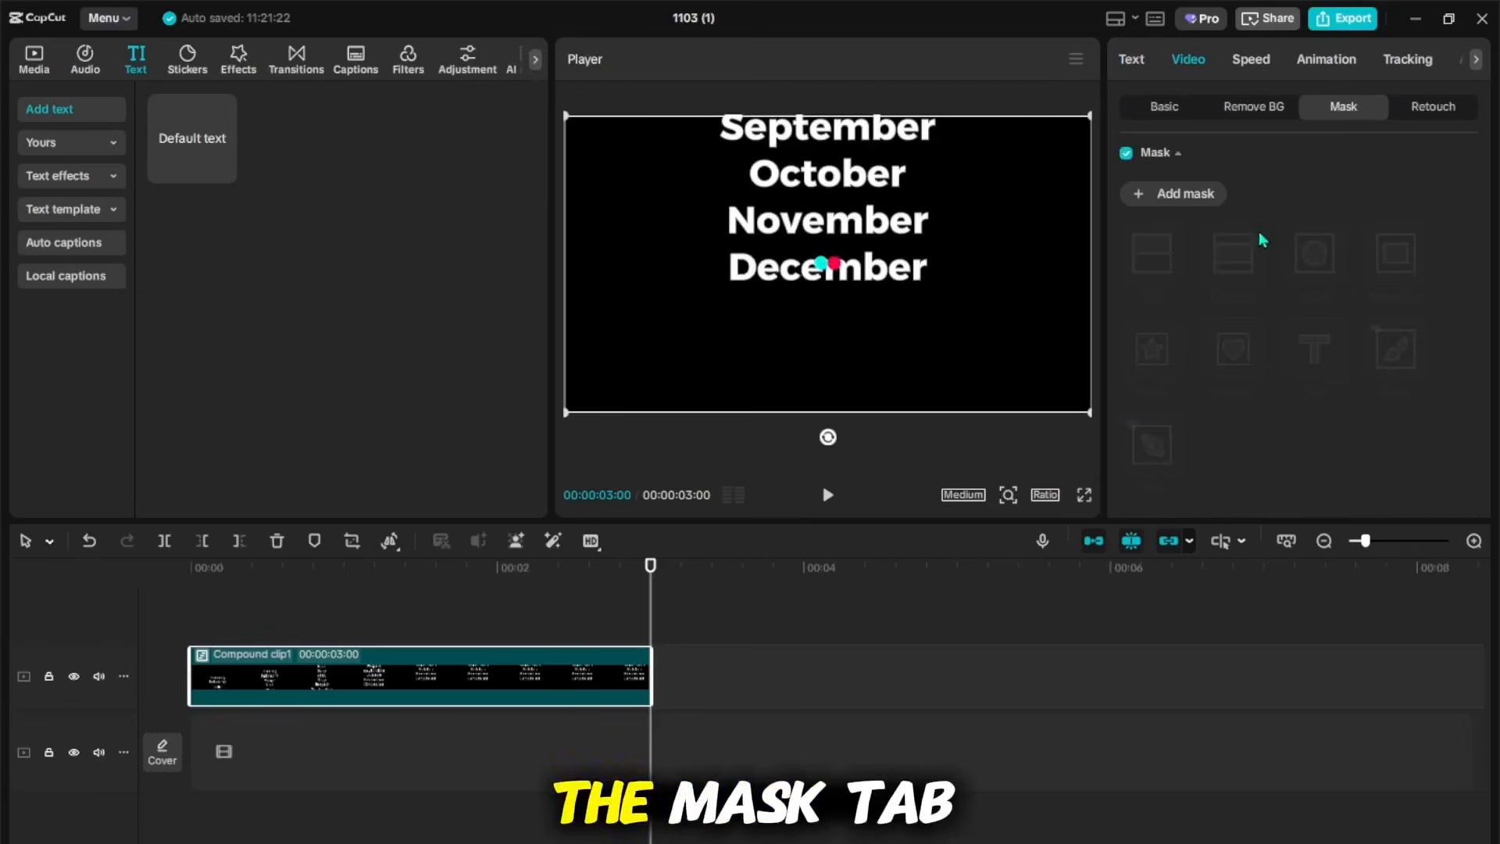
{"action": "left_click", "coordinate": [1142, 195]}
{"action": "left_click_drag", "start_coordinate": [910, 283], "coordinate": [956, 272]}
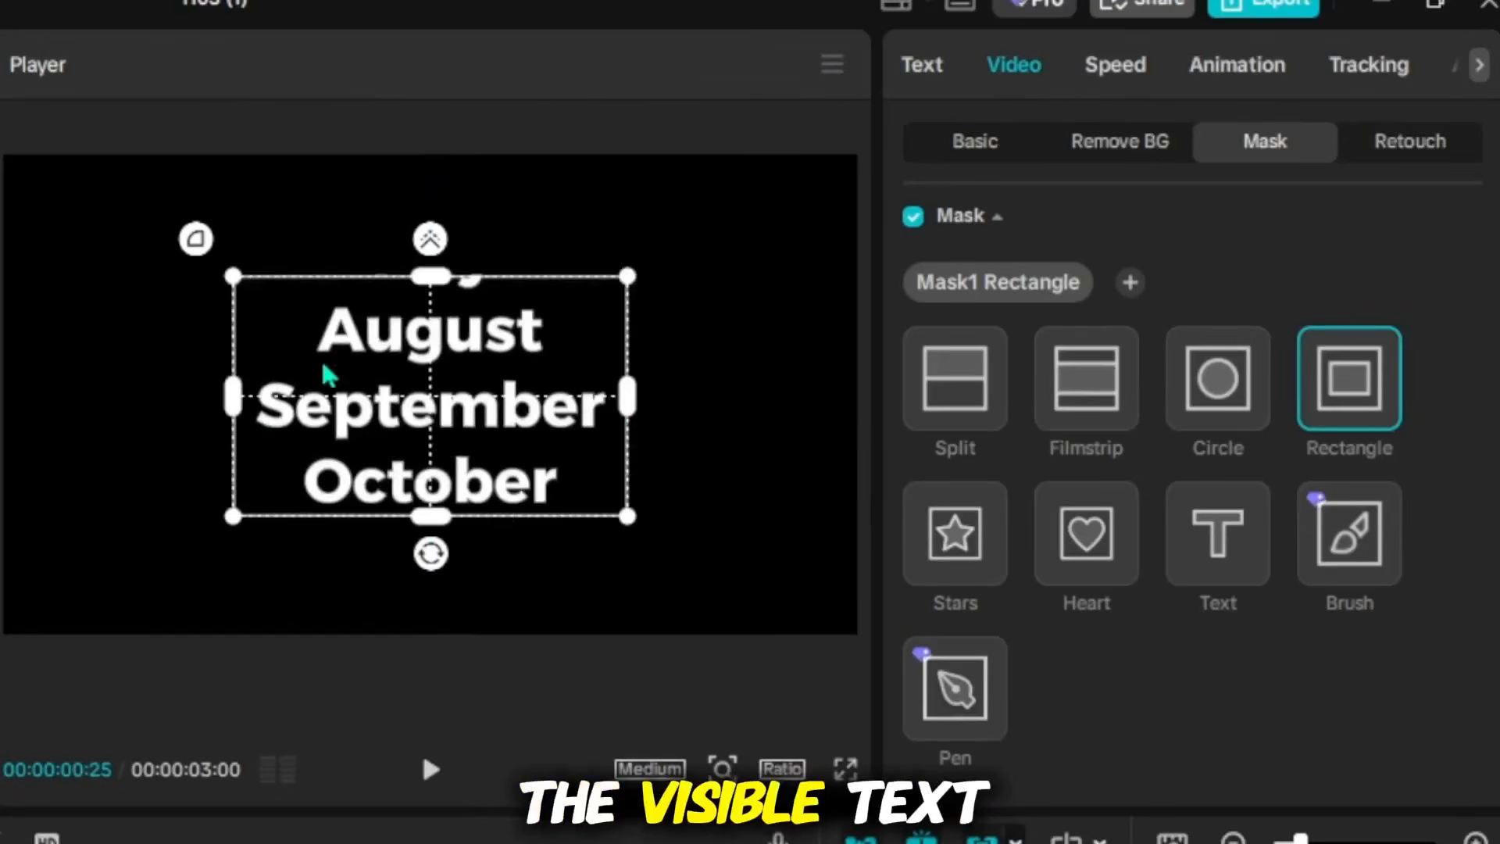
{"action": "left_click_drag", "start_coordinate": [430, 297], "coordinate": [433, 351]}
Raise the month mask's feather to about 17 and play back the scrolling animation
{"action": "left_click_drag", "start_coordinate": [909, 534], "coordinate": [978, 534]}
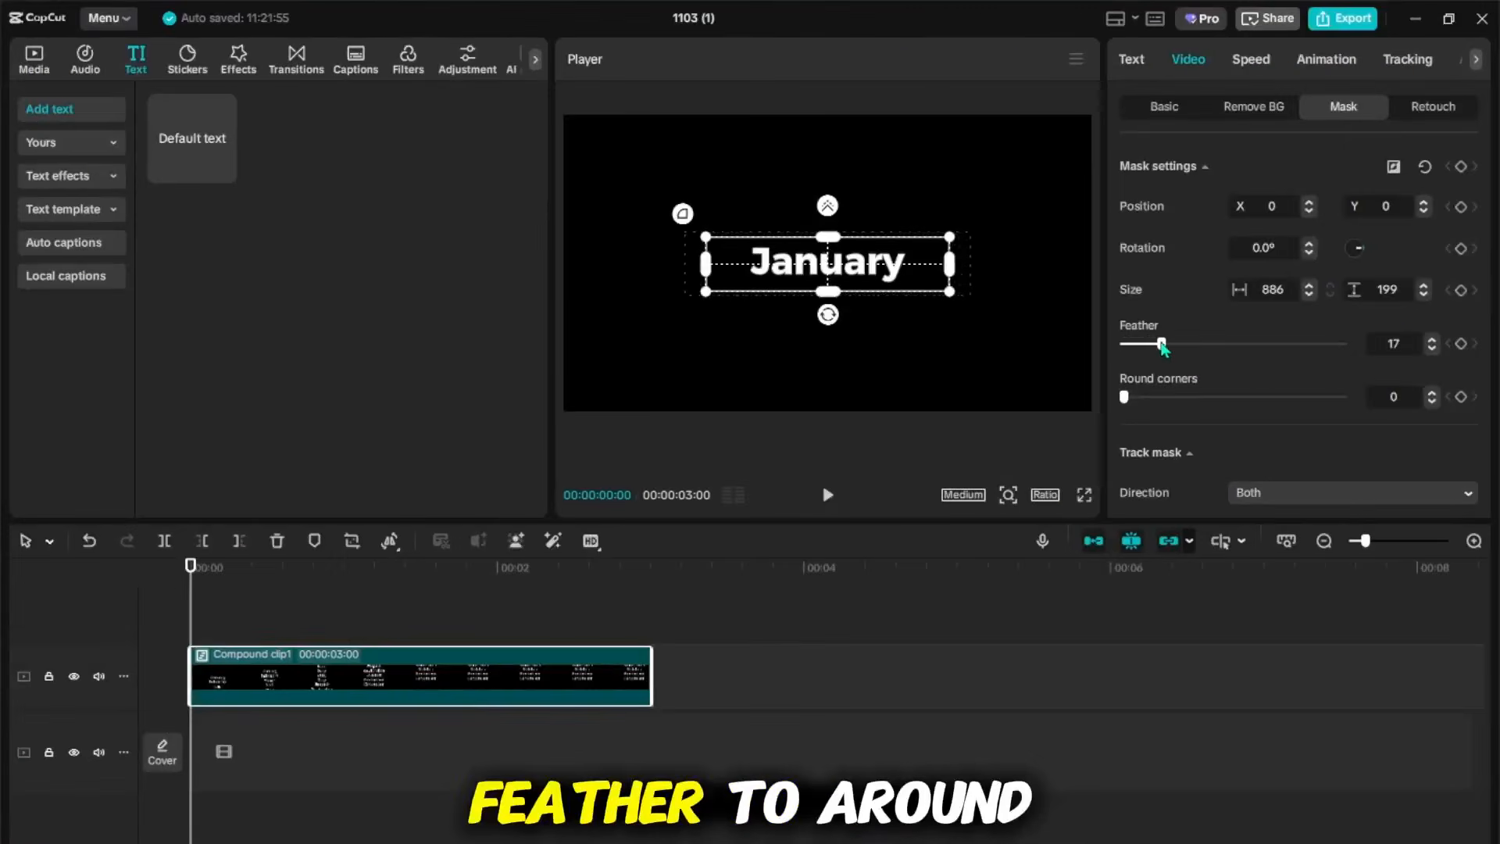
{"action": "left_click", "coordinate": [764, 590]}
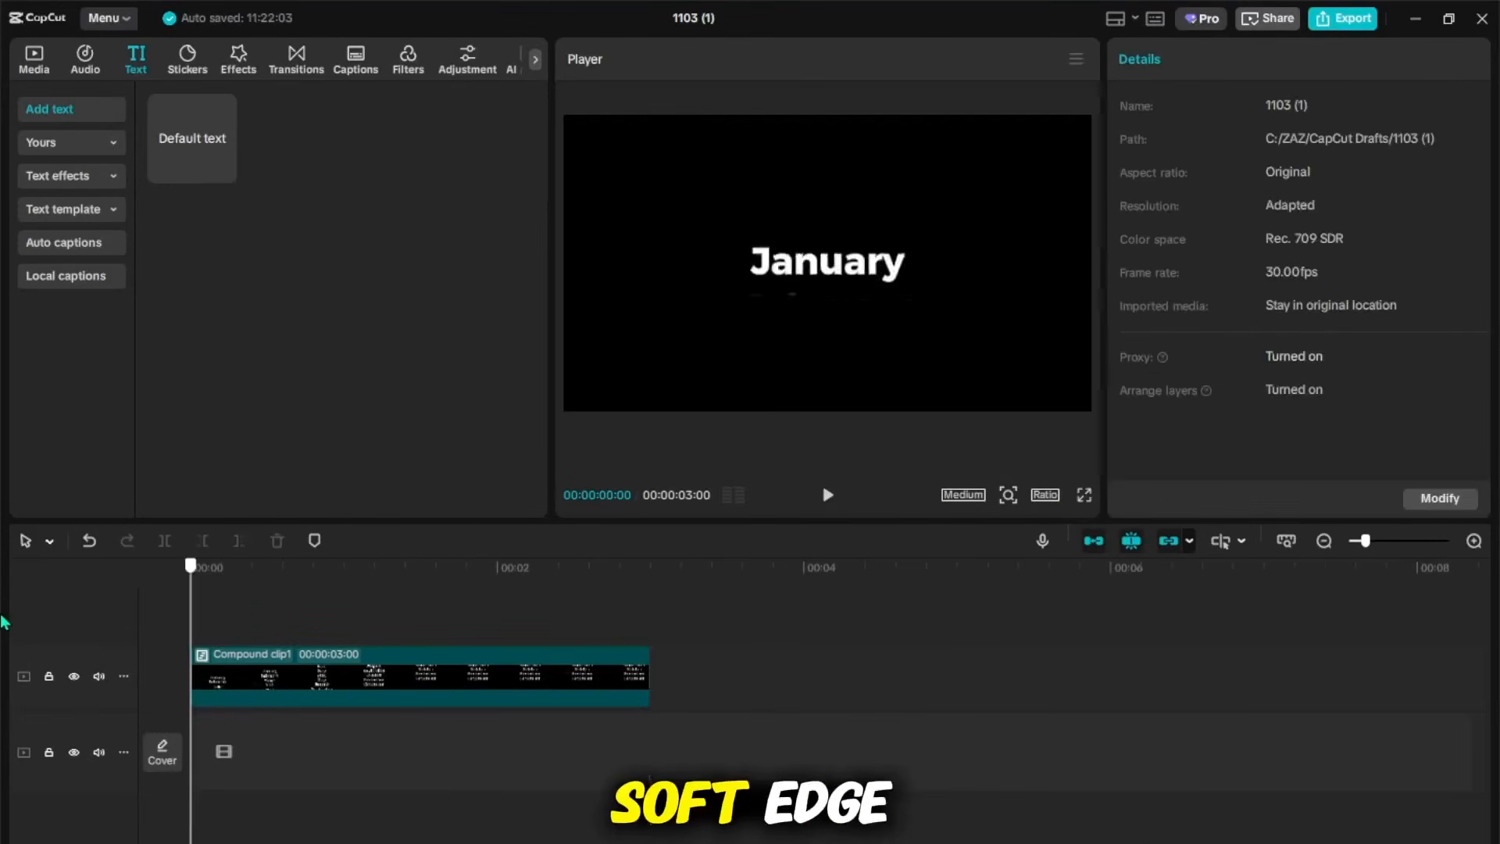
{"action": "key", "text": "space"}
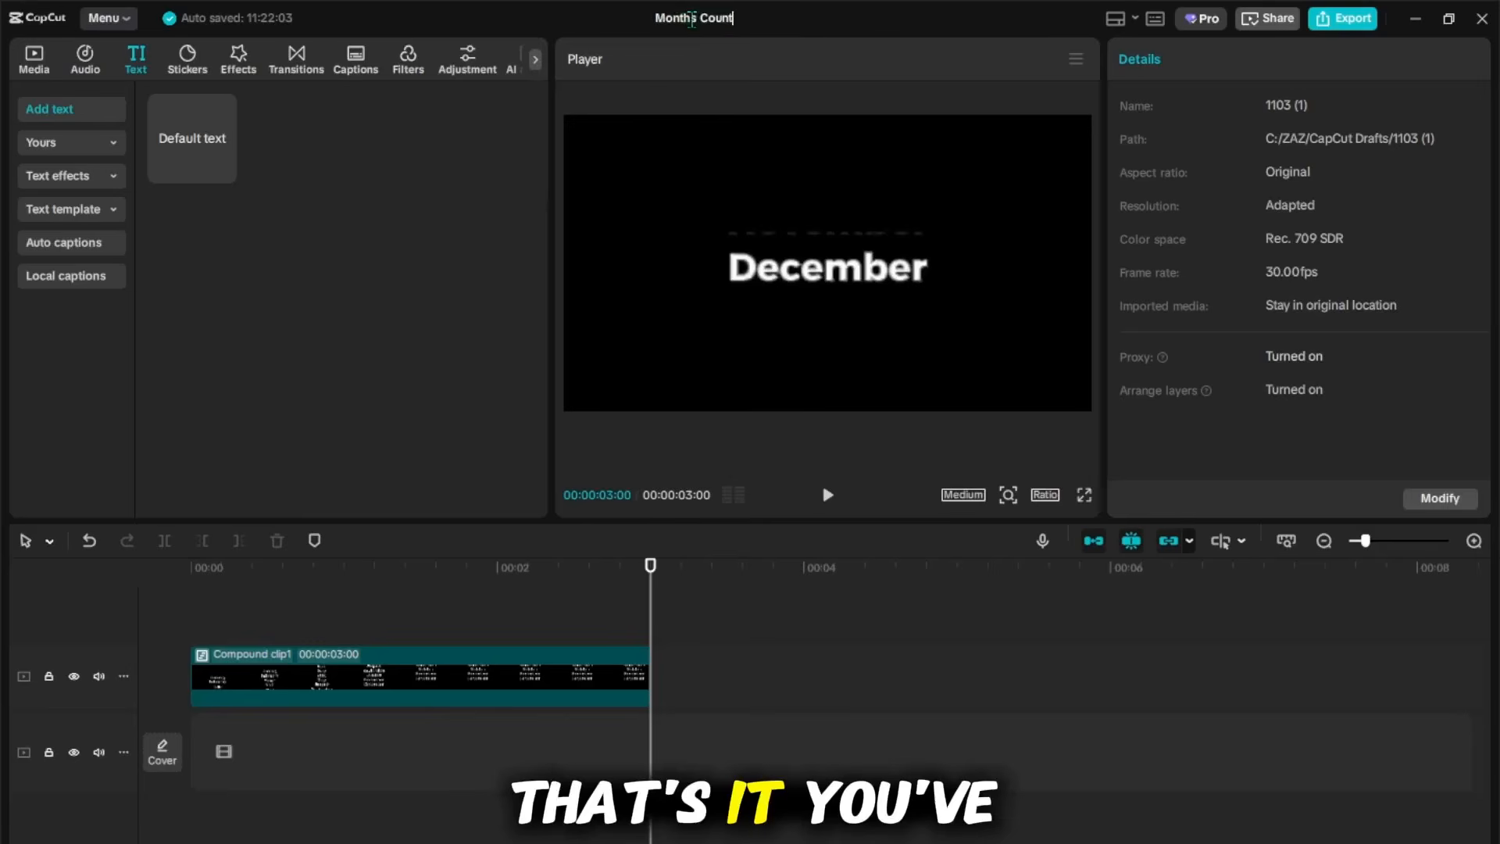
Rename the project as Months Countdown
{"action": "type", "text": "down"}
{"action": "key", "text": "Return"}
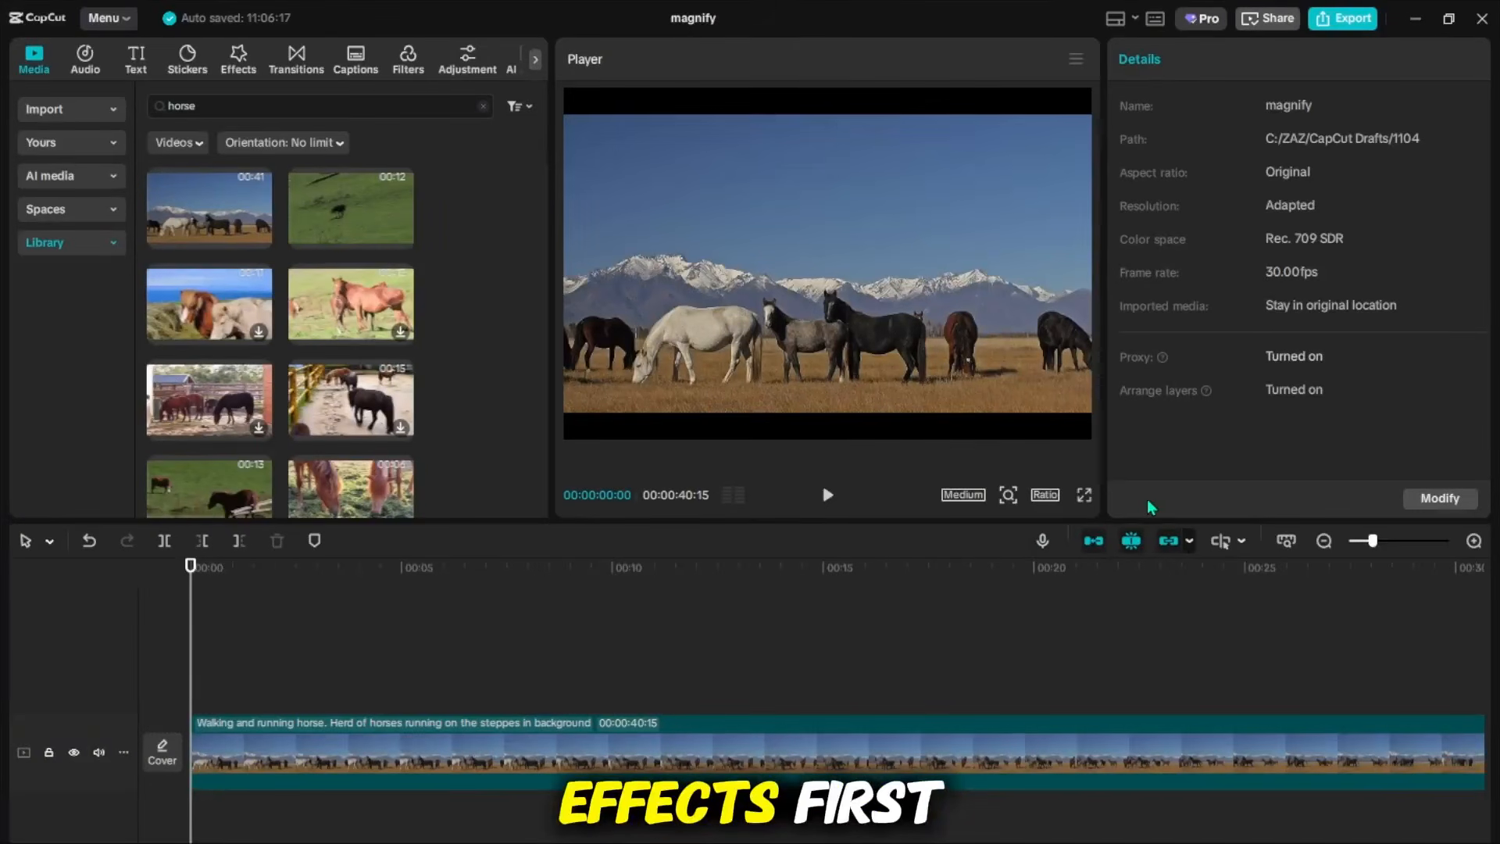
Search the effects for "magnify" and add the Magnifying Glass effect above the horse clip at about 5 seconds
{"action": "left_click", "coordinate": [752, 739]}
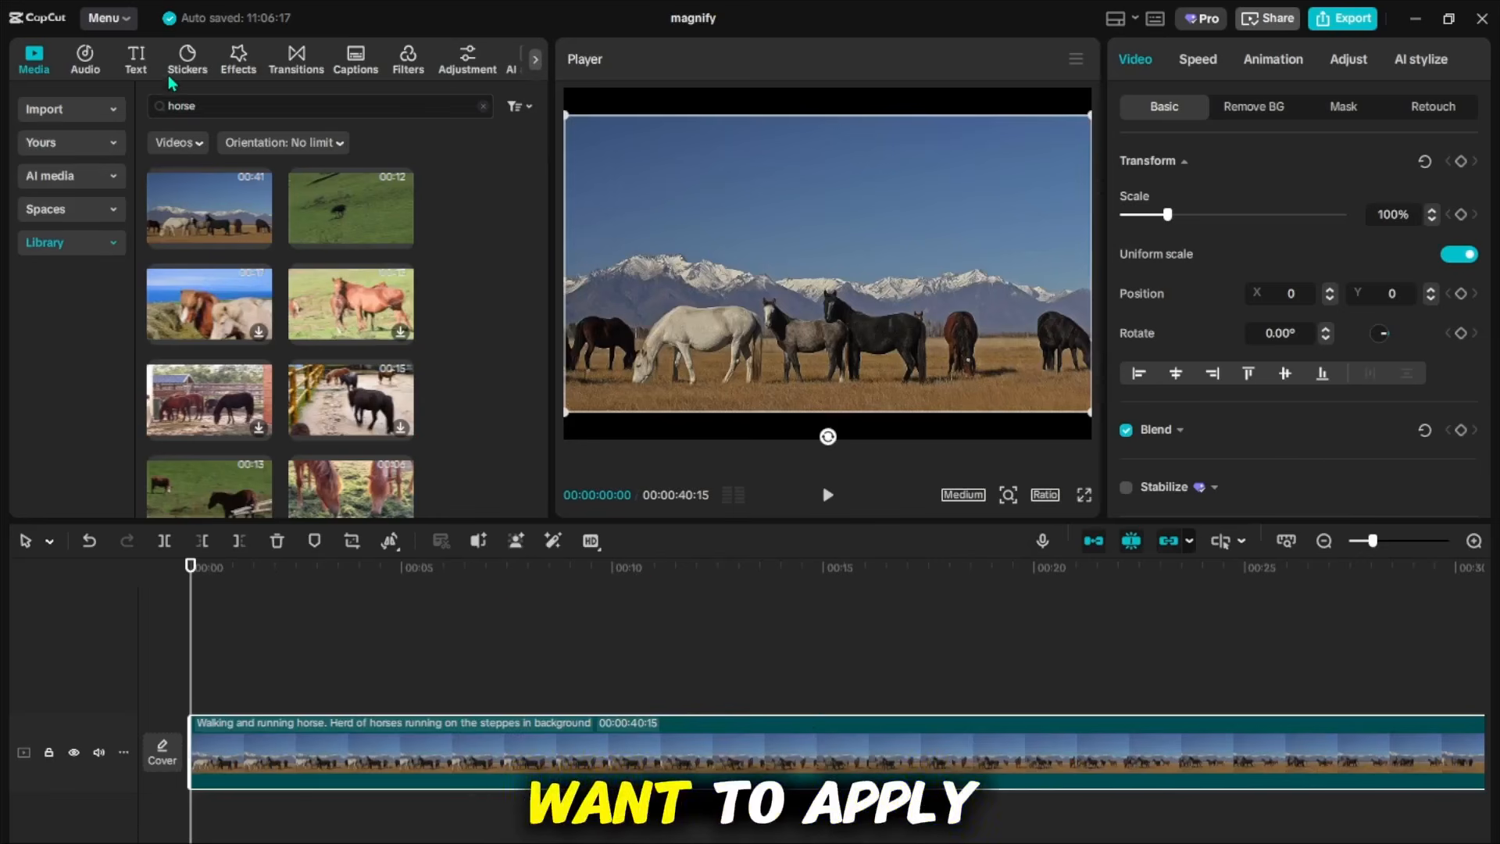
{"action": "left_click", "coordinate": [238, 58]}
{"action": "left_click", "coordinate": [223, 101]}
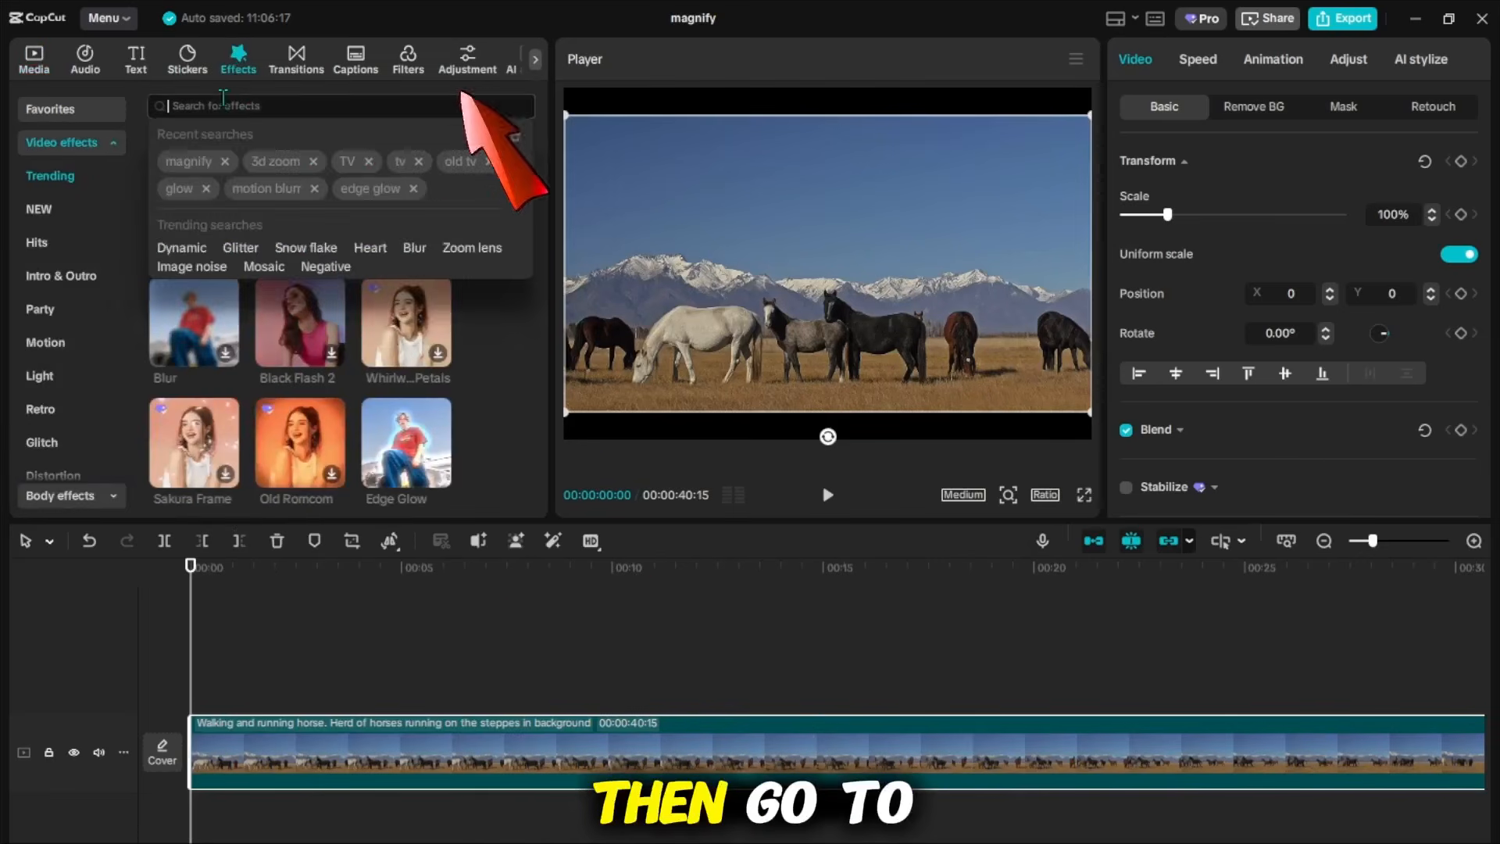
{"action": "type", "text": "magnif"}
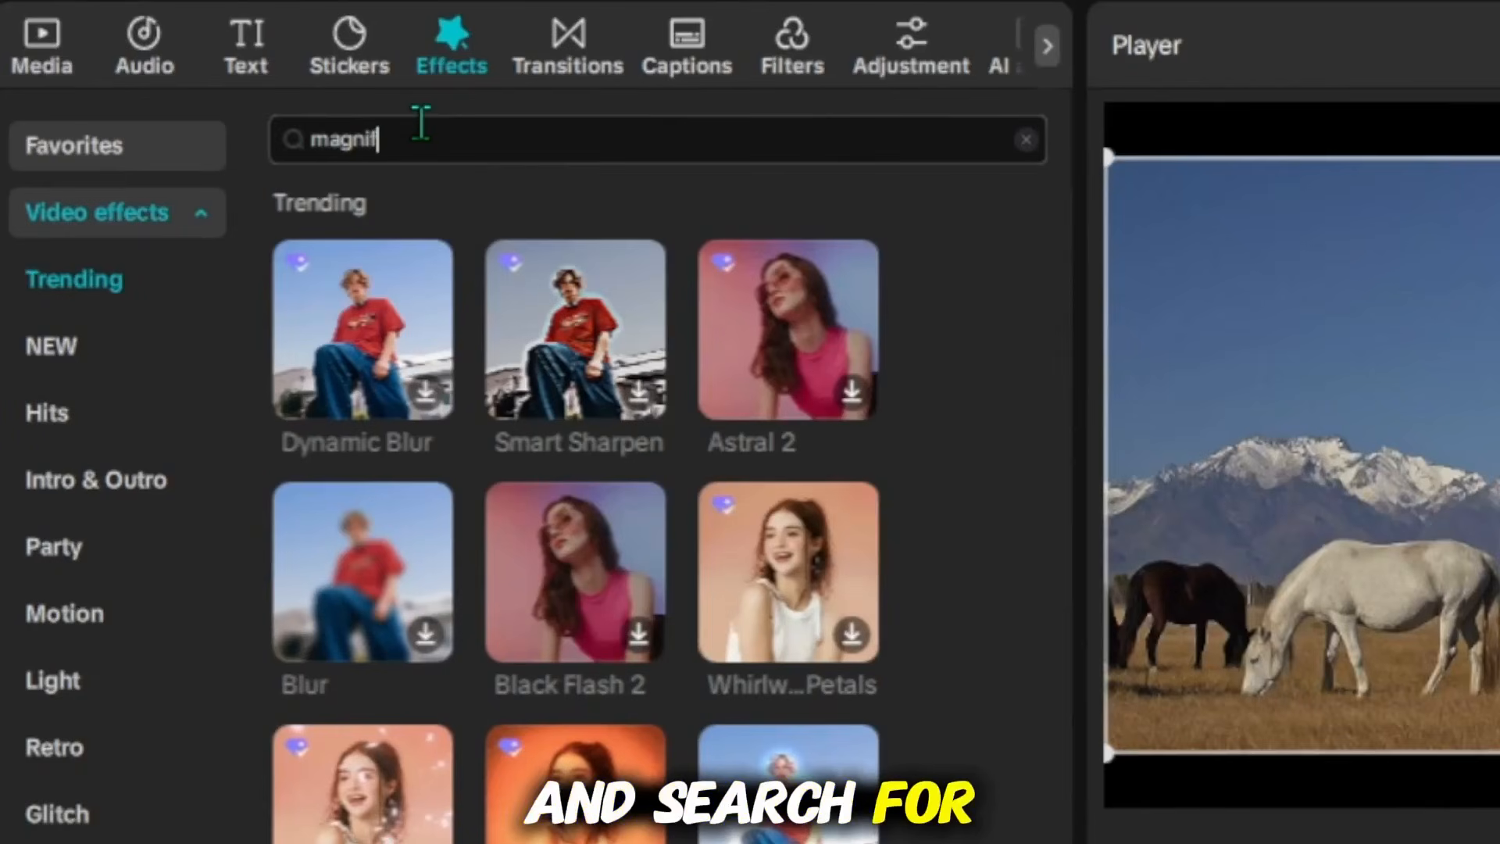
{"action": "type", "text": "y"}
{"action": "key", "text": "Return"}
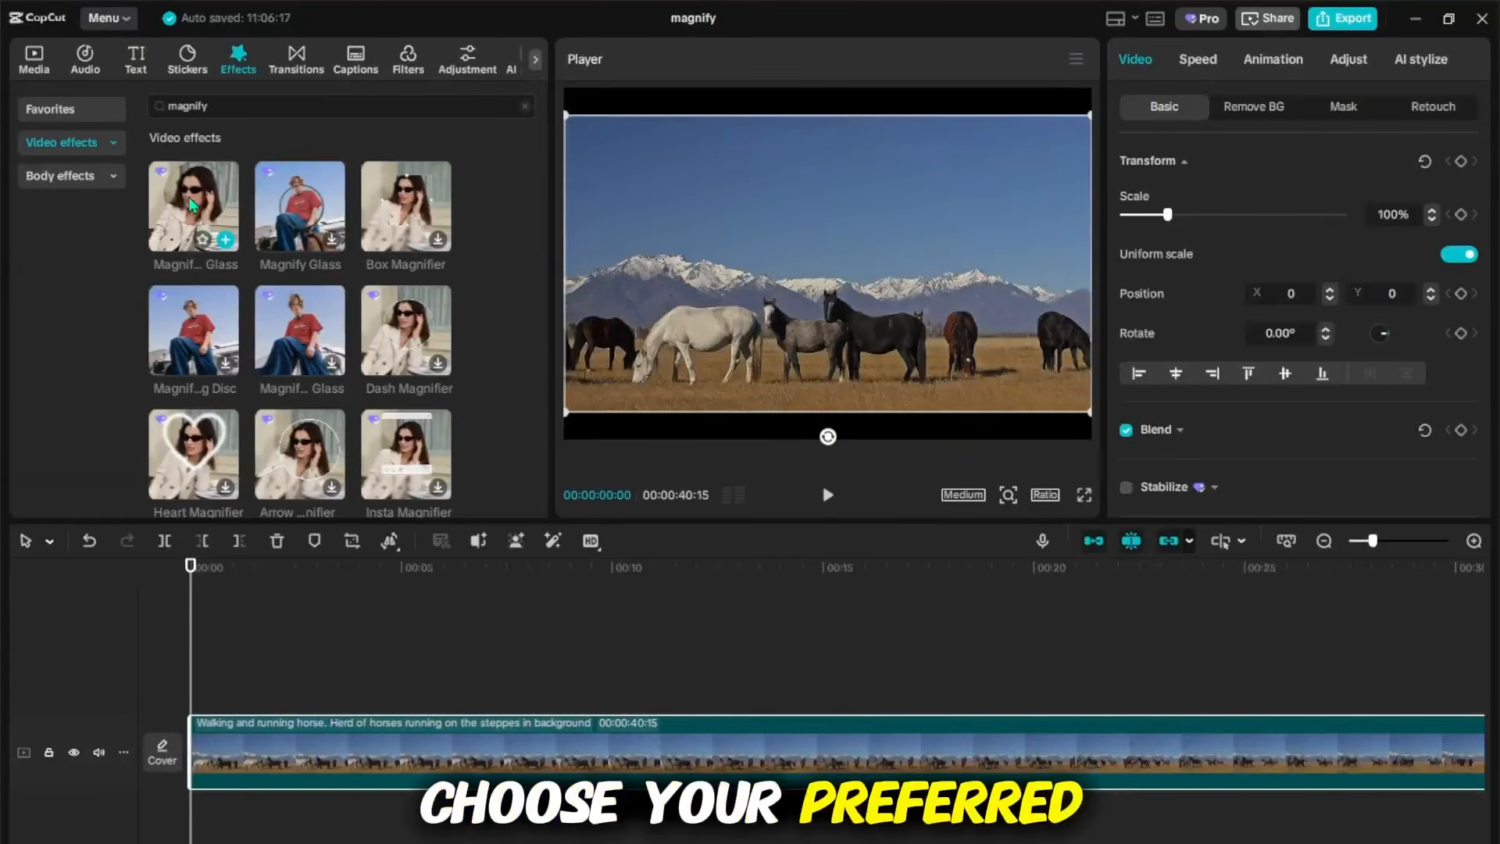
{"action": "left_click_drag", "start_coordinate": [192, 205], "coordinate": [379, 696]}
{"action": "left_click_drag", "start_coordinate": [196, 569], "coordinate": [395, 576]}
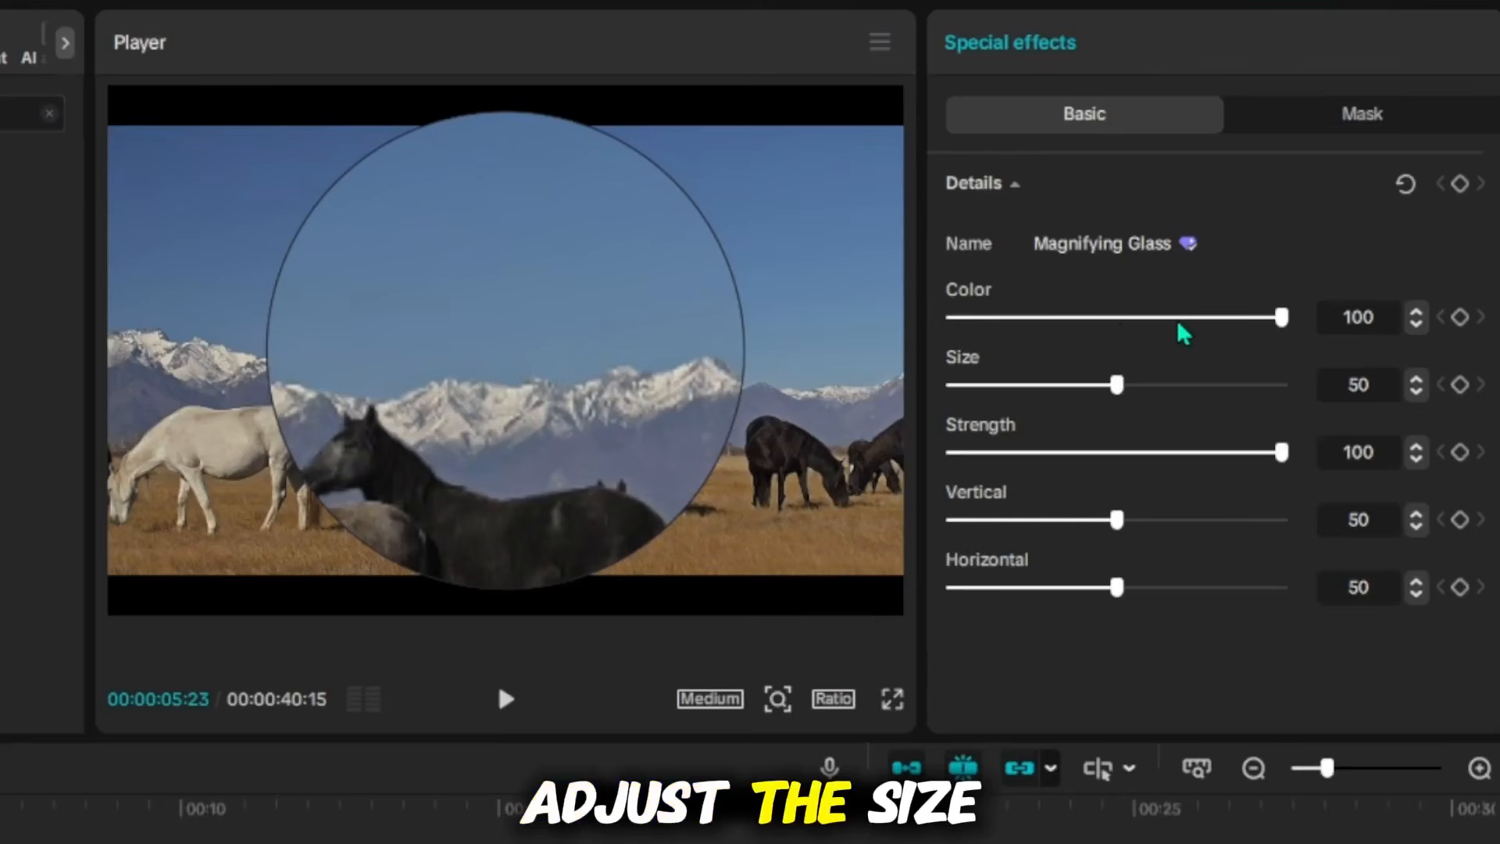
Shrink the Magnifying Glass and adjust its vertical and horizontal position to frame a horse
{"action": "mouse_move", "coordinate": [1117, 384]}
{"action": "left_mouse_down"}
{"action": "mouse_move", "coordinate": [1142, 386]}
{"action": "mouse_move", "coordinate": [1022, 386]}
{"action": "mouse_move", "coordinate": [1112, 386]}
{"action": "left_mouse_up"}
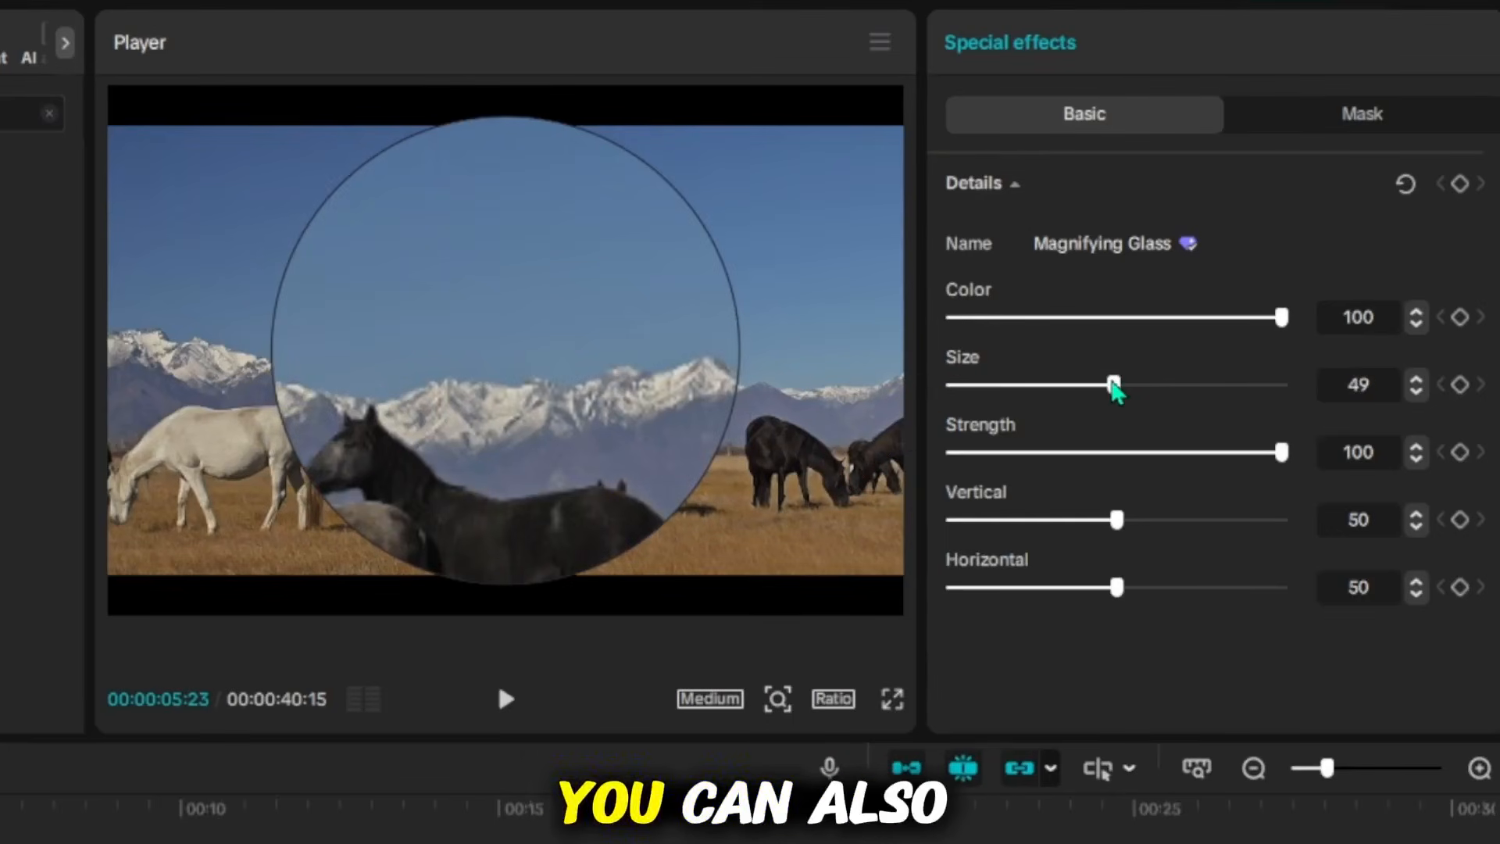
{"action": "left_click_drag", "start_coordinate": [1119, 520], "coordinate": [1085, 521]}
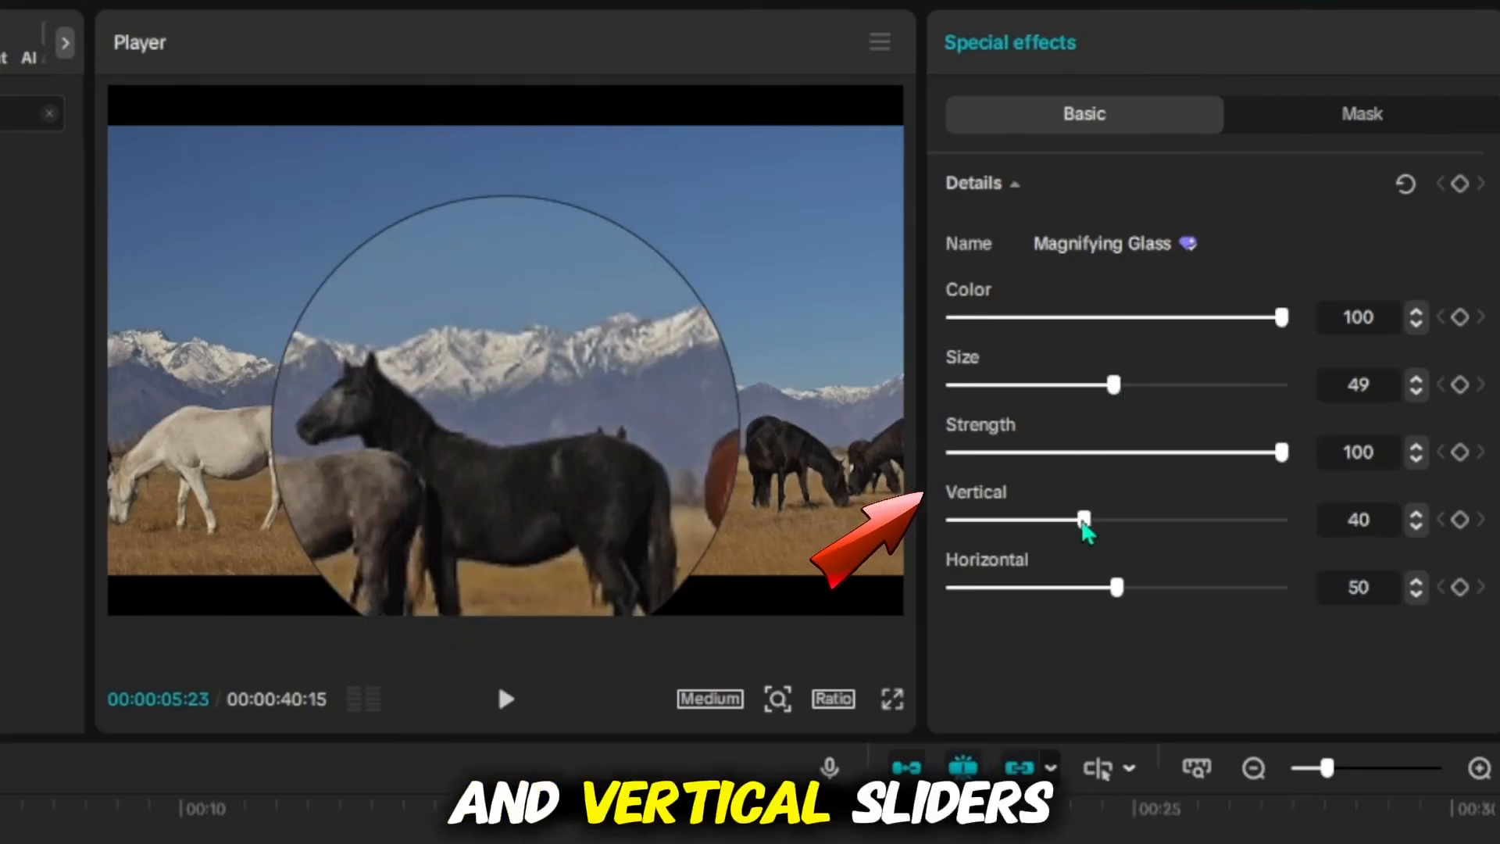
{"action": "left_click_drag", "start_coordinate": [1117, 586], "coordinate": [1104, 587]}
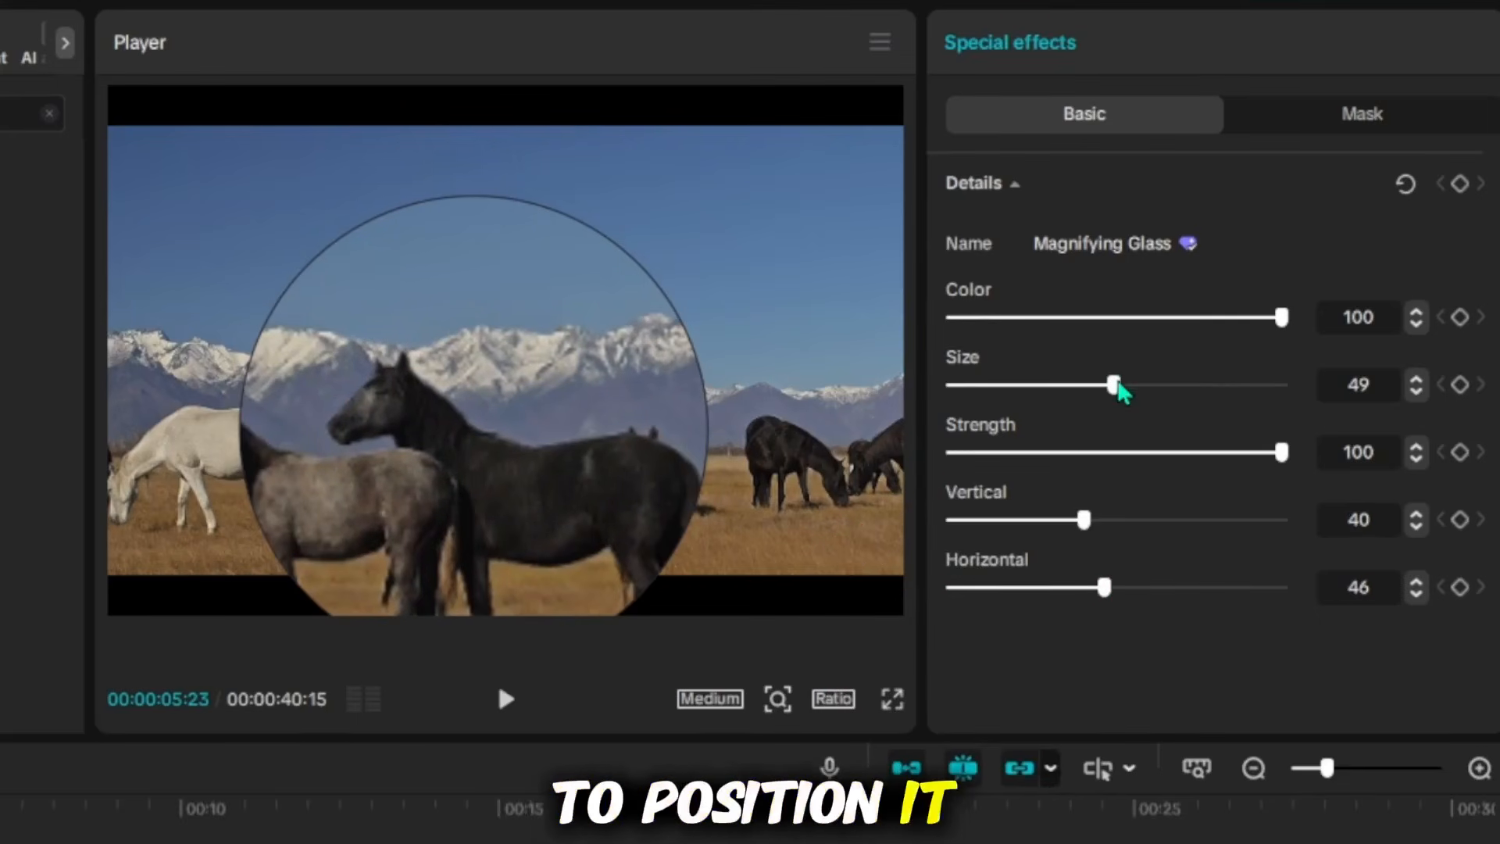
{"action": "left_click_drag", "start_coordinate": [1115, 385], "coordinate": [1034, 385]}
{"action": "left_click_drag", "start_coordinate": [1104, 587], "coordinate": [1170, 587]}
{"action": "left_click_drag", "start_coordinate": [1085, 520], "coordinate": [1074, 520]}
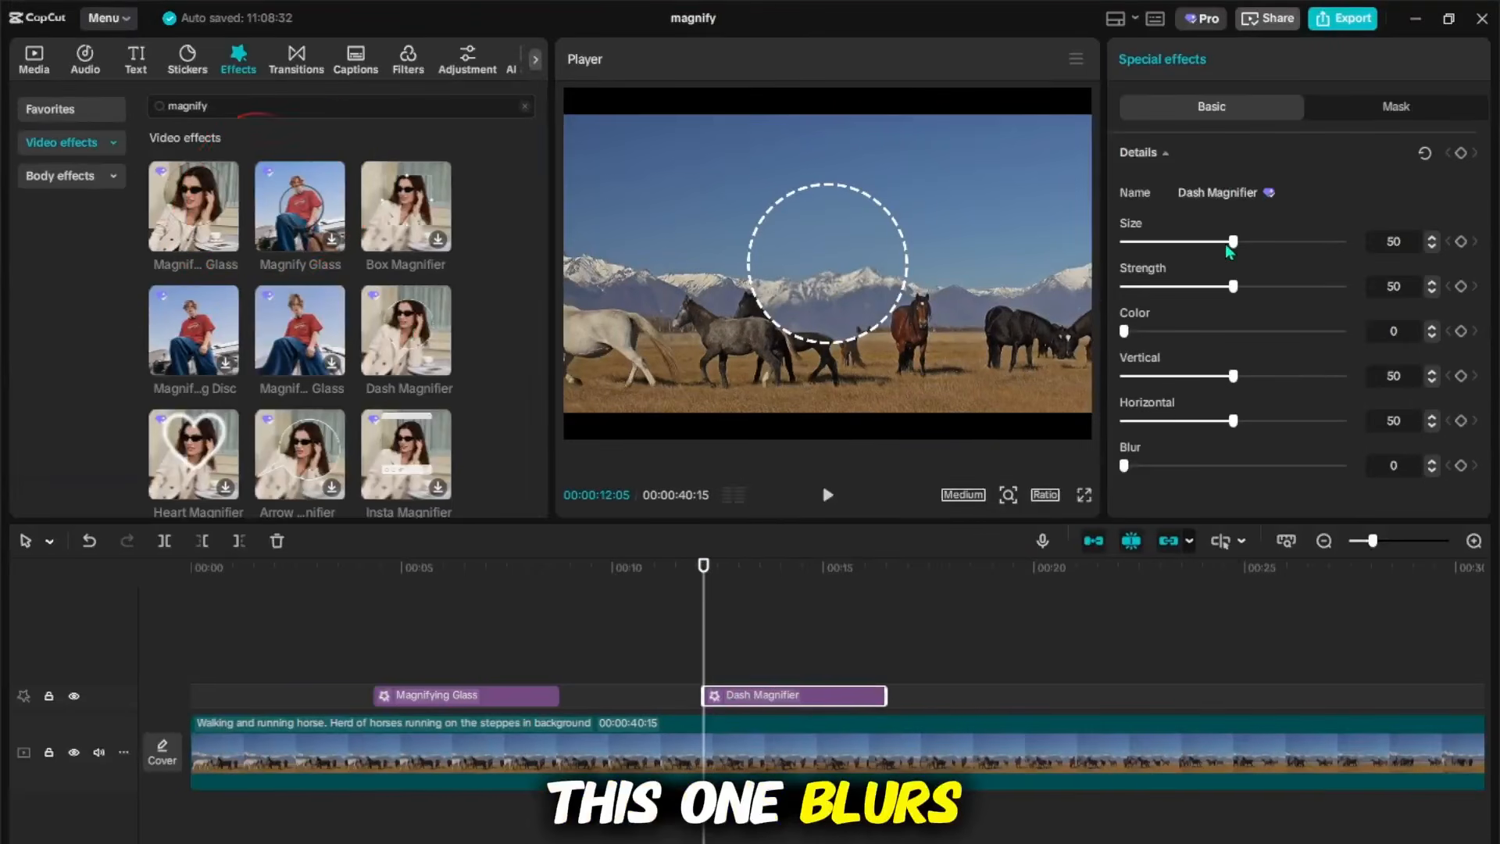
Place the Dash Magnifier over the brown horse at vertical 37 and horizontal 66, and set its blur to 48
{"action": "mouse_move", "coordinate": [1233, 375]}
{"action": "left_mouse_down"}
{"action": "mouse_move", "coordinate": [1195, 375]}
{"action": "mouse_move", "coordinate": [1272, 420]}
{"action": "mouse_move", "coordinate": [1205, 376]}
{"action": "left_mouse_up"}
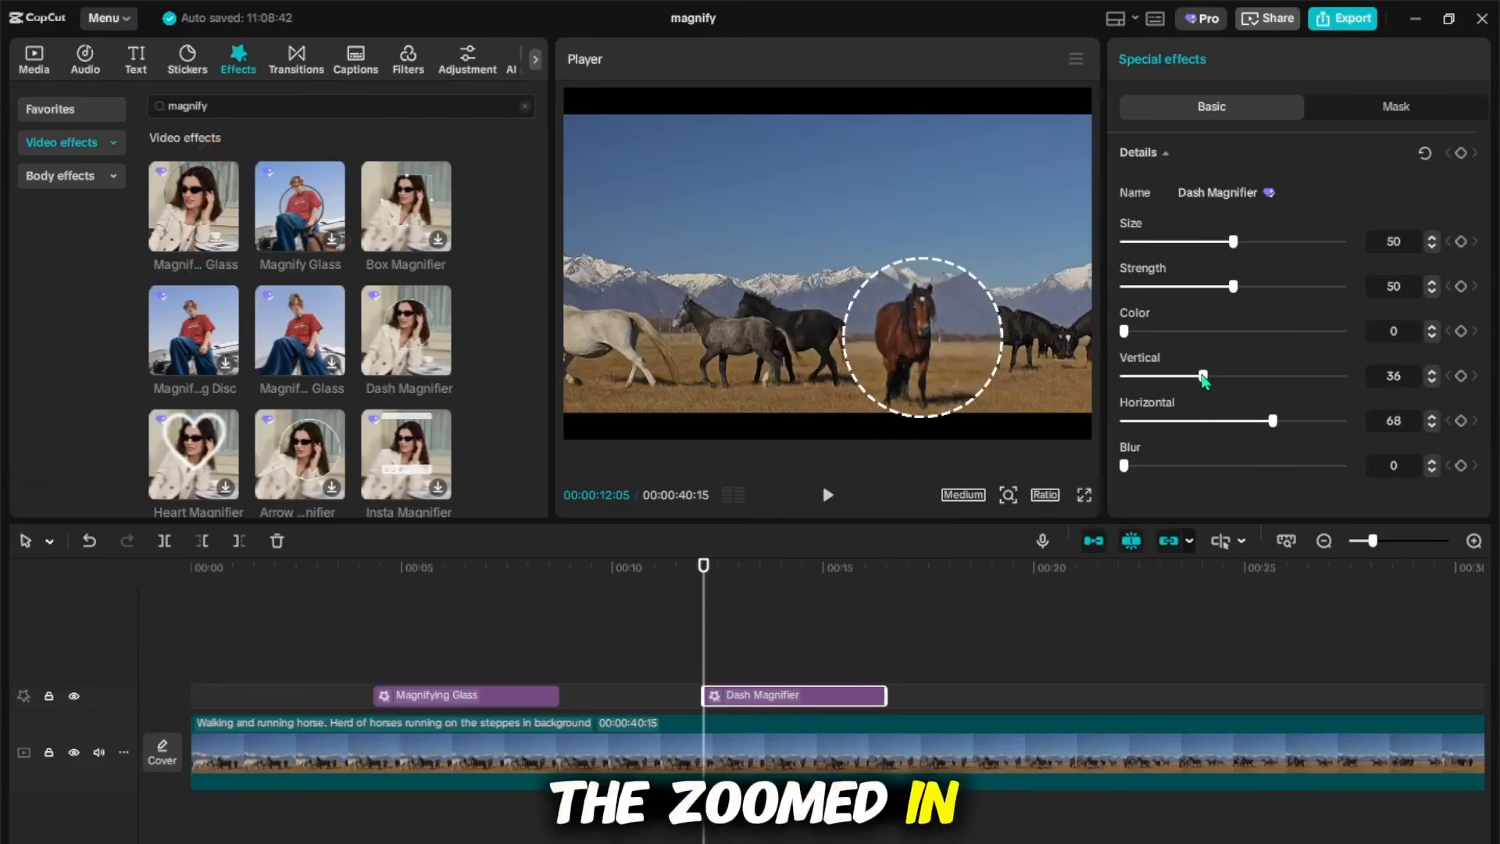
{"action": "left_click_drag", "start_coordinate": [1123, 465], "coordinate": [1209, 466]}
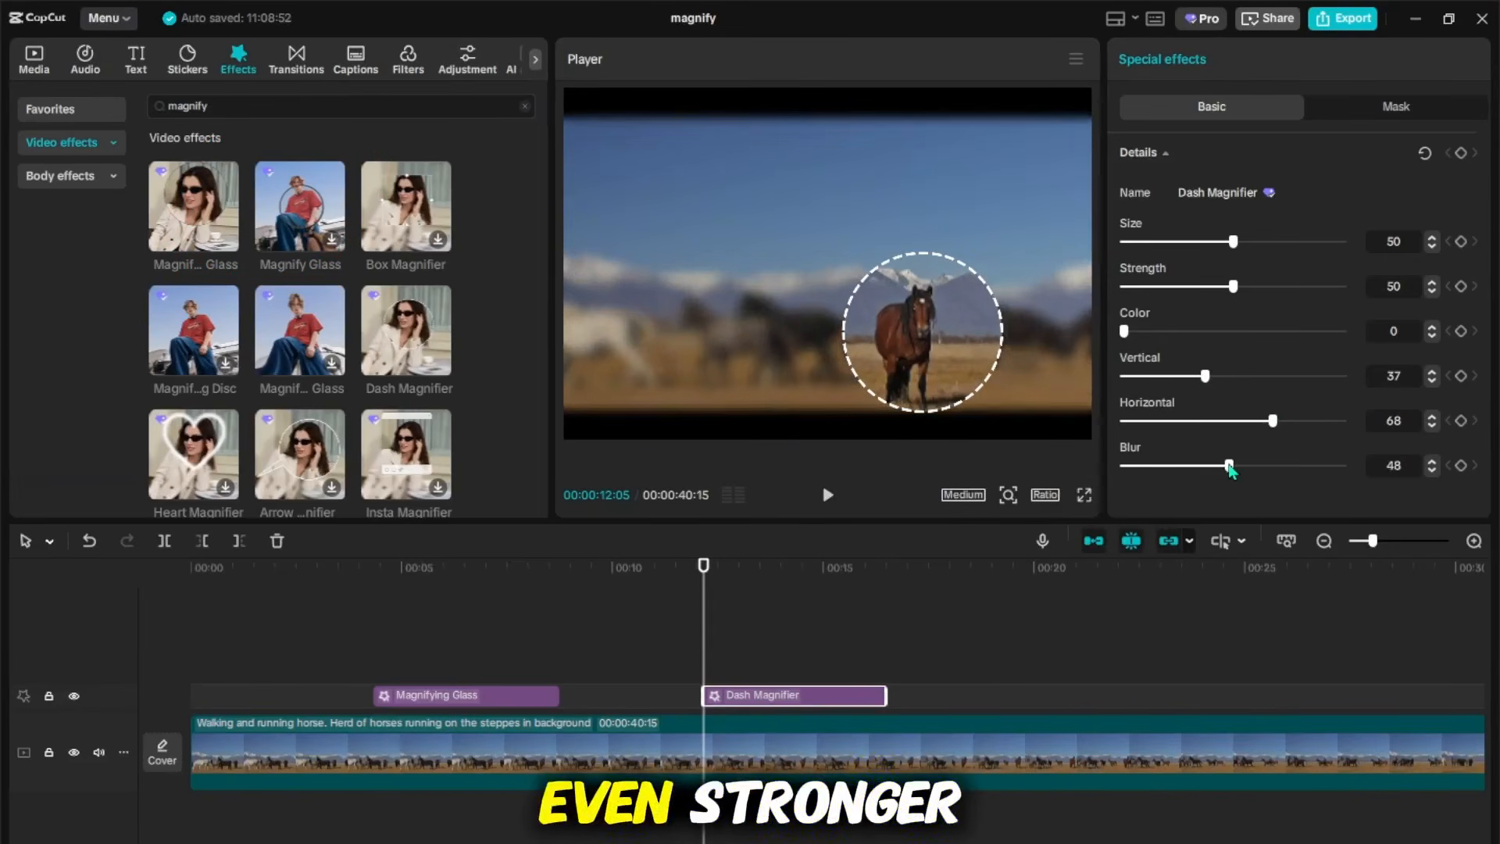
{"action": "left_click_drag", "start_coordinate": [1272, 421], "coordinate": [1268, 420]}
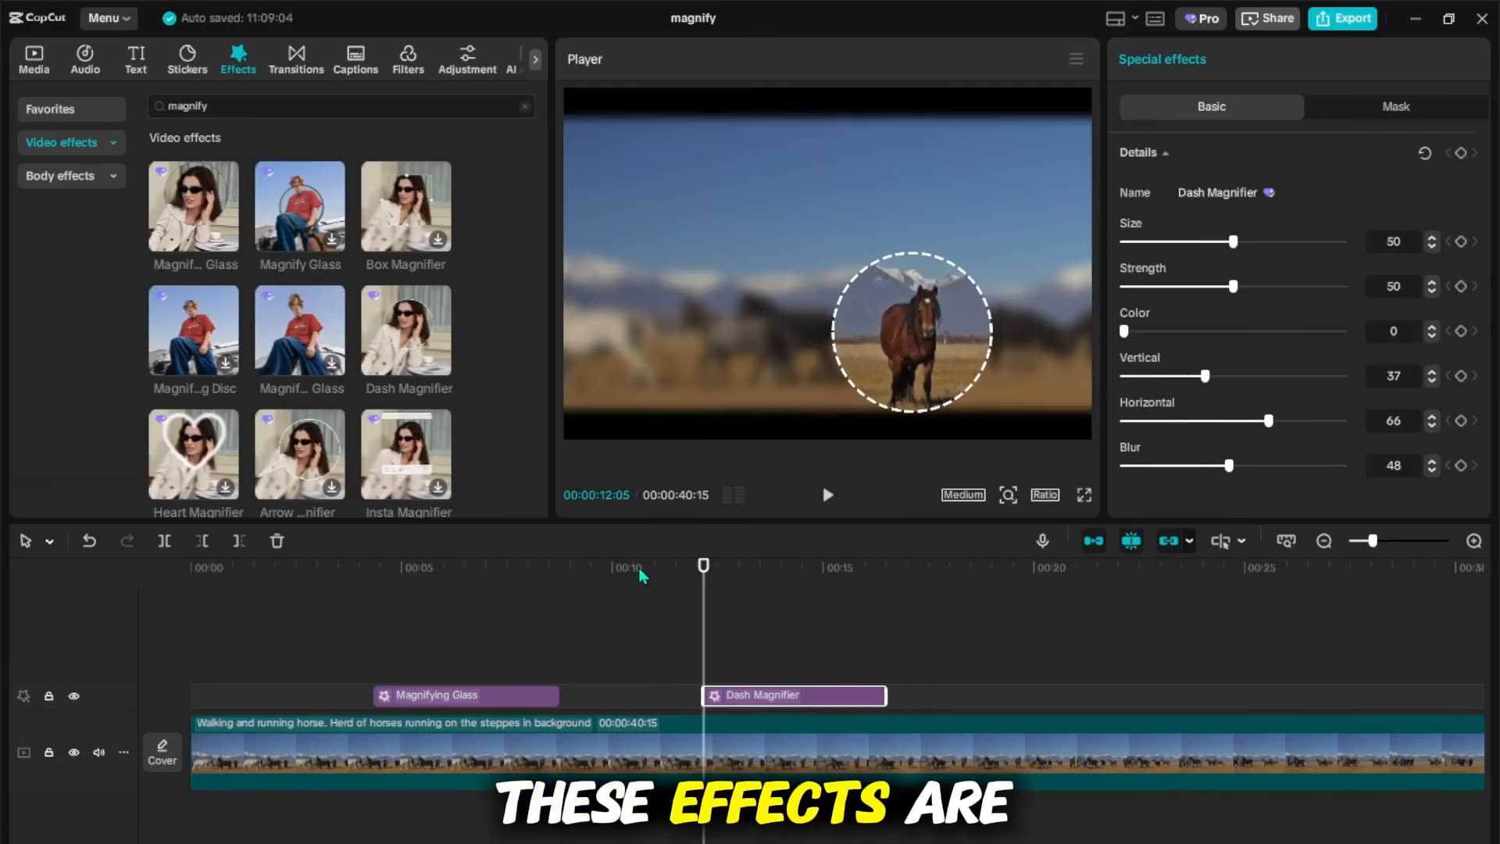
{"action": "left_click", "coordinate": [218, 626]}
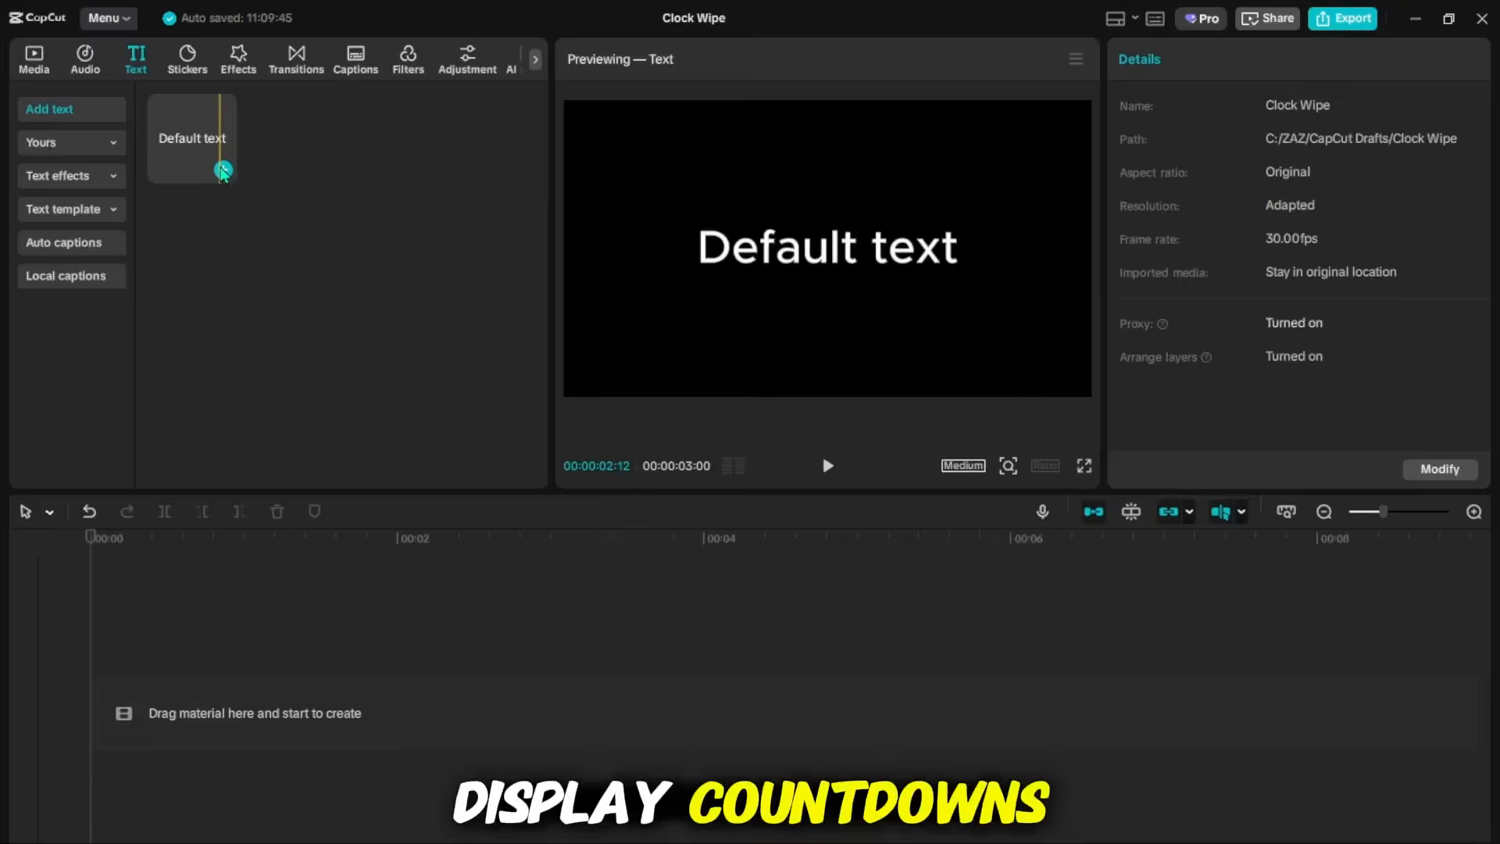
Add a default text layer to the Clock Wipe project and replace its text with the letter O
{"action": "left_click", "coordinate": [222, 170]}
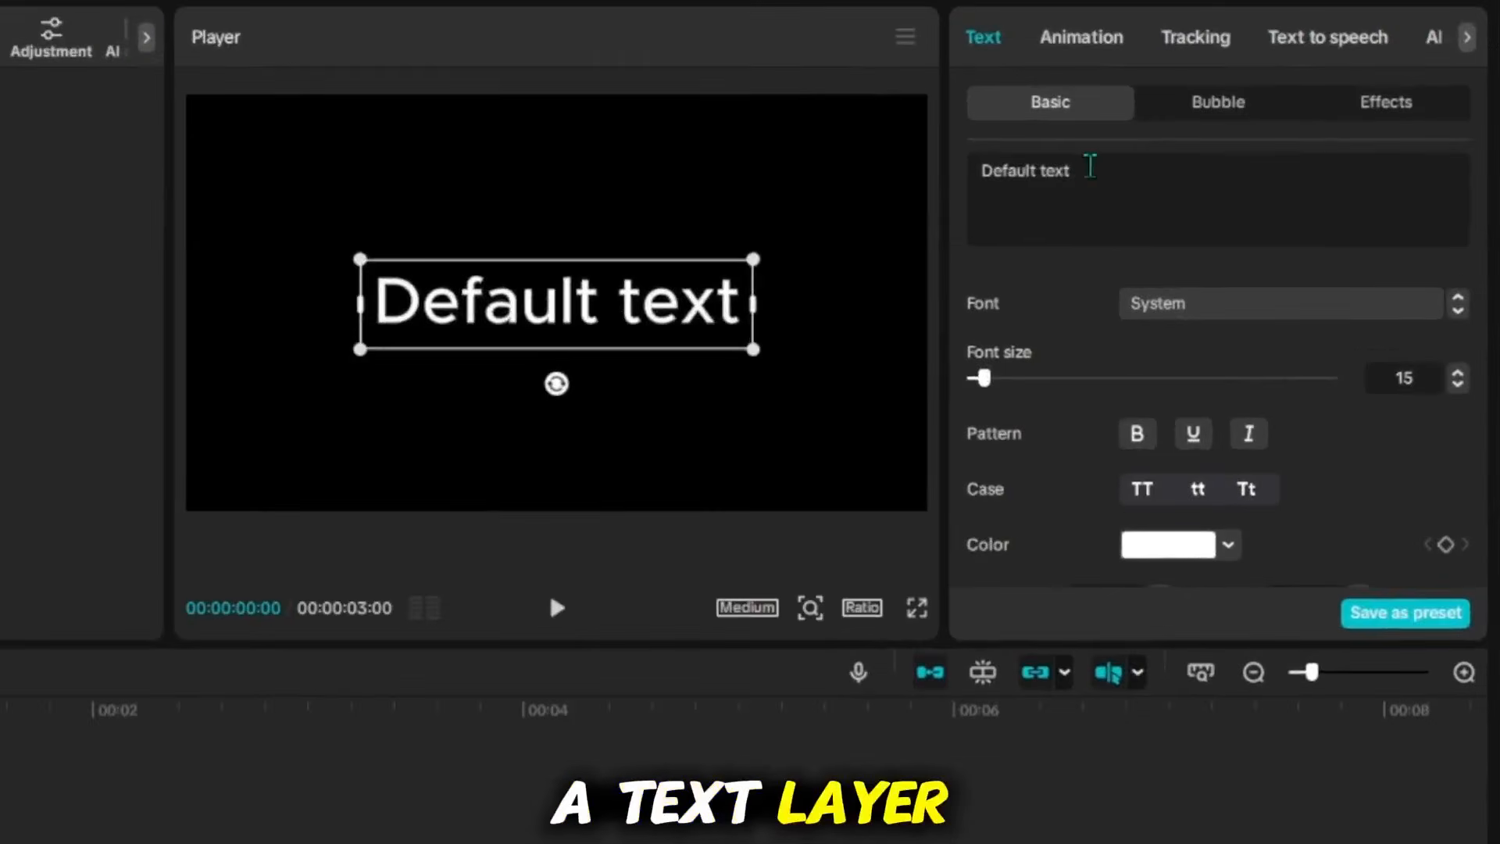
{"action": "left_click_drag", "start_coordinate": [1206, 147], "coordinate": [943, 157]}
{"action": "type", "text": "O"}
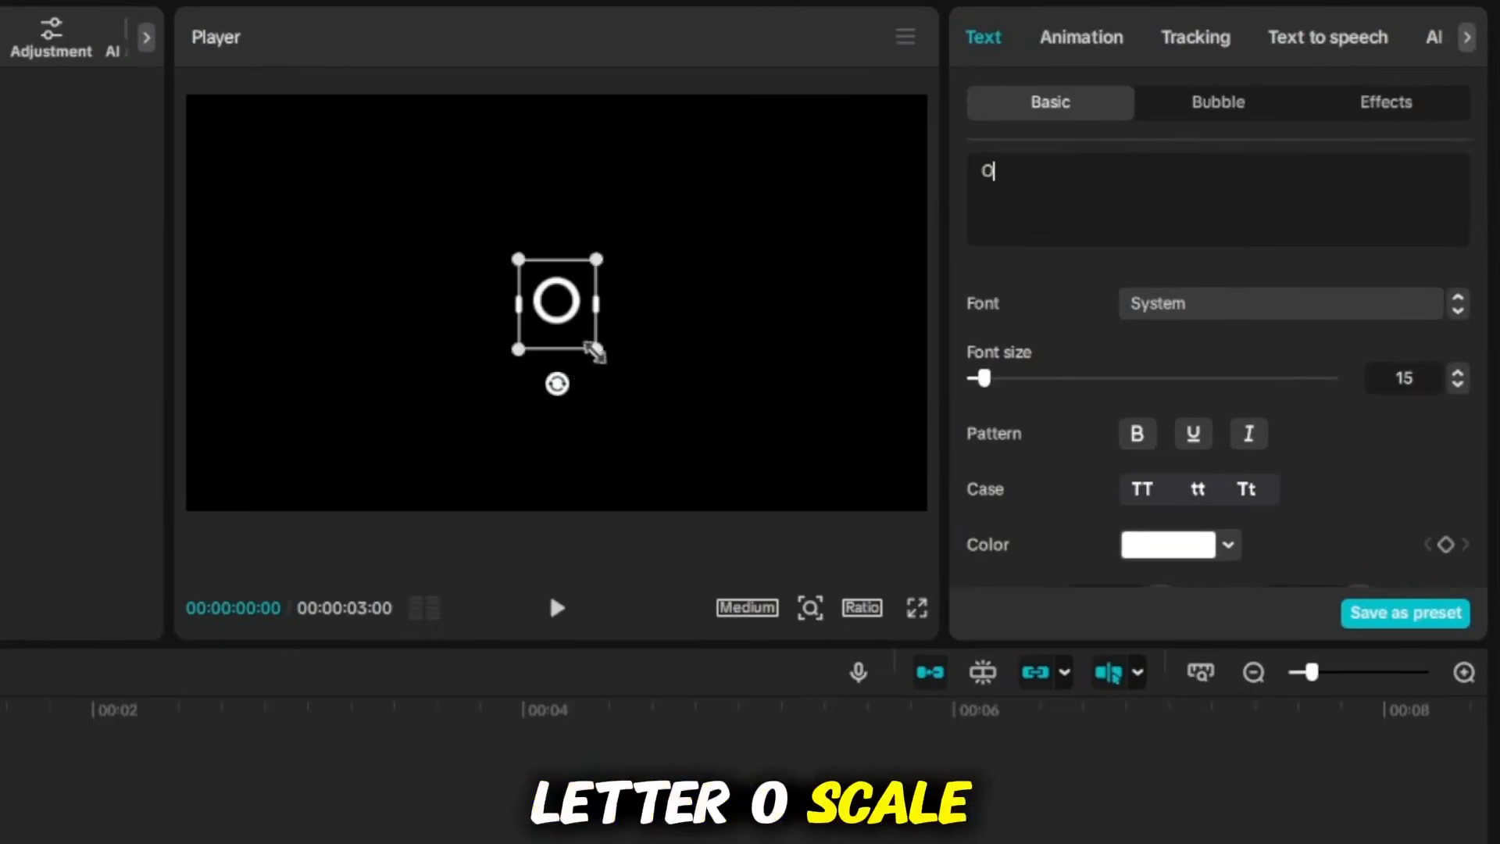
Scale up and centre the O in the frame at font size 22, and color it gray (808080)
{"action": "left_click_drag", "start_coordinate": [593, 347], "coordinate": [886, 601]}
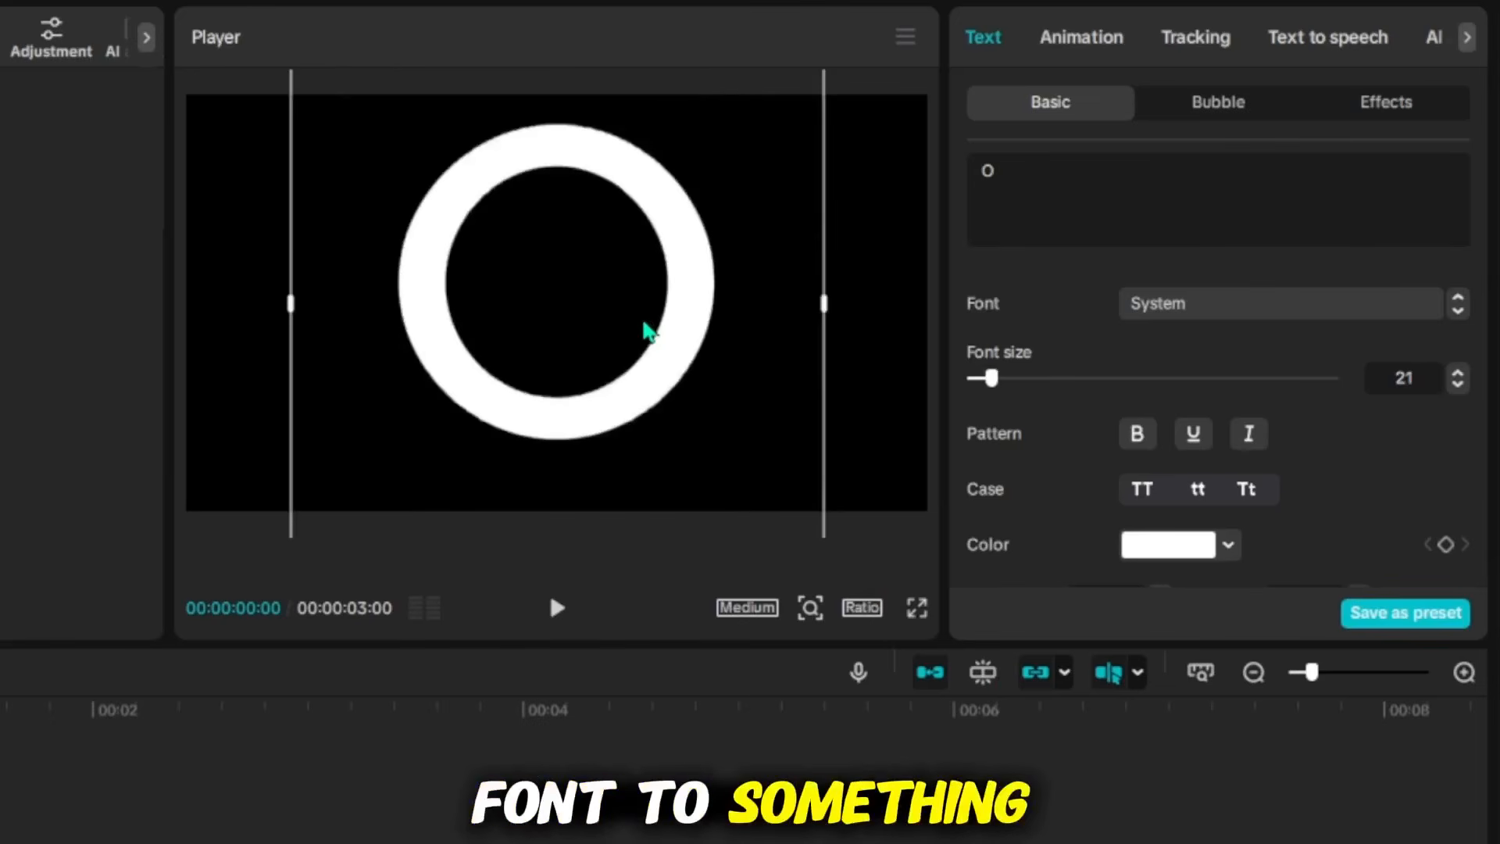
{"action": "left_click_drag", "start_coordinate": [646, 329], "coordinate": [691, 325]}
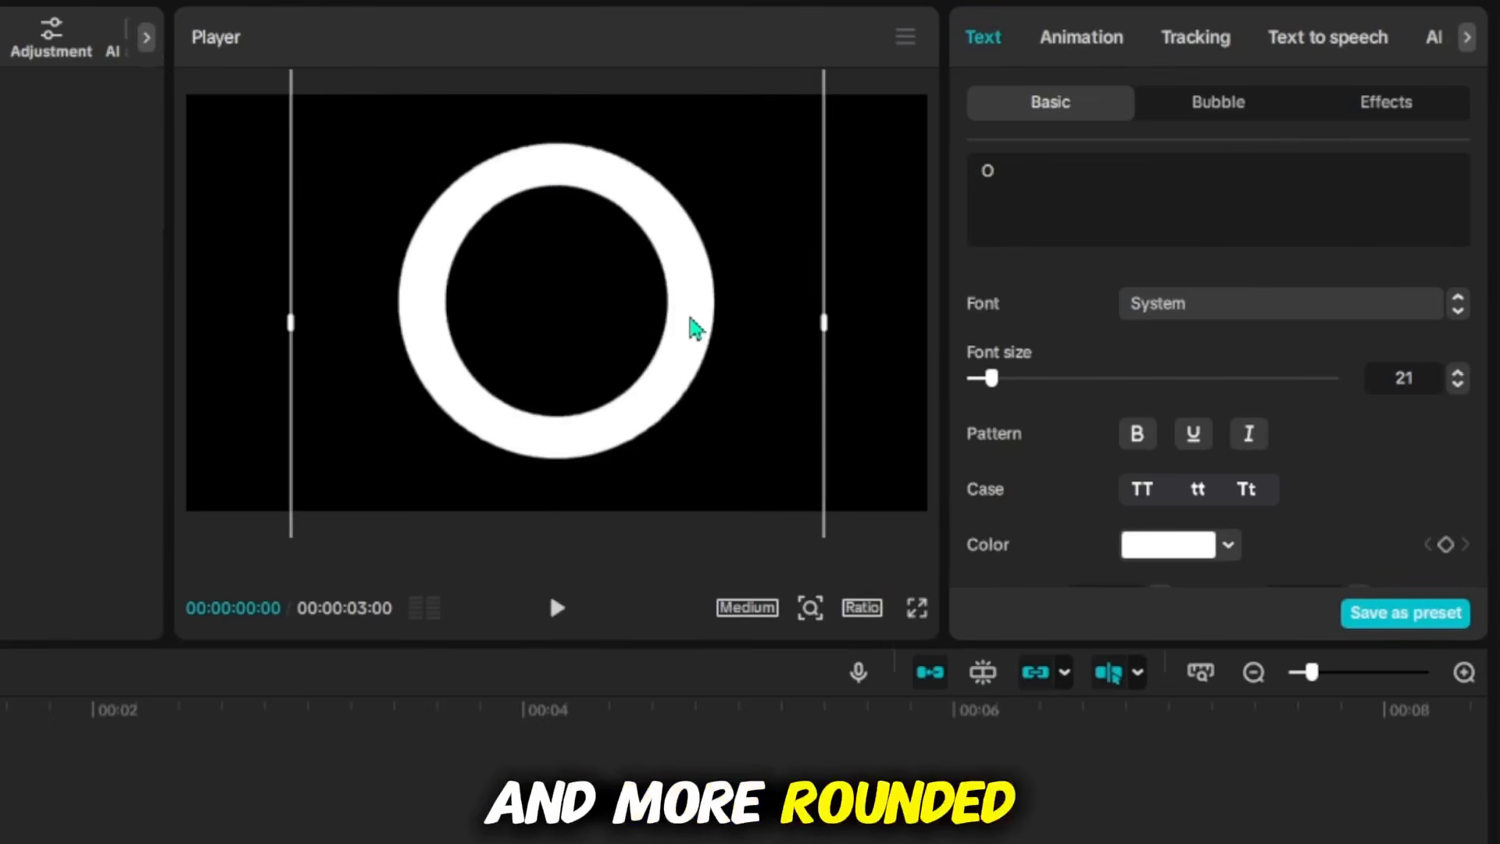
{"action": "left_click", "coordinate": [1457, 371]}
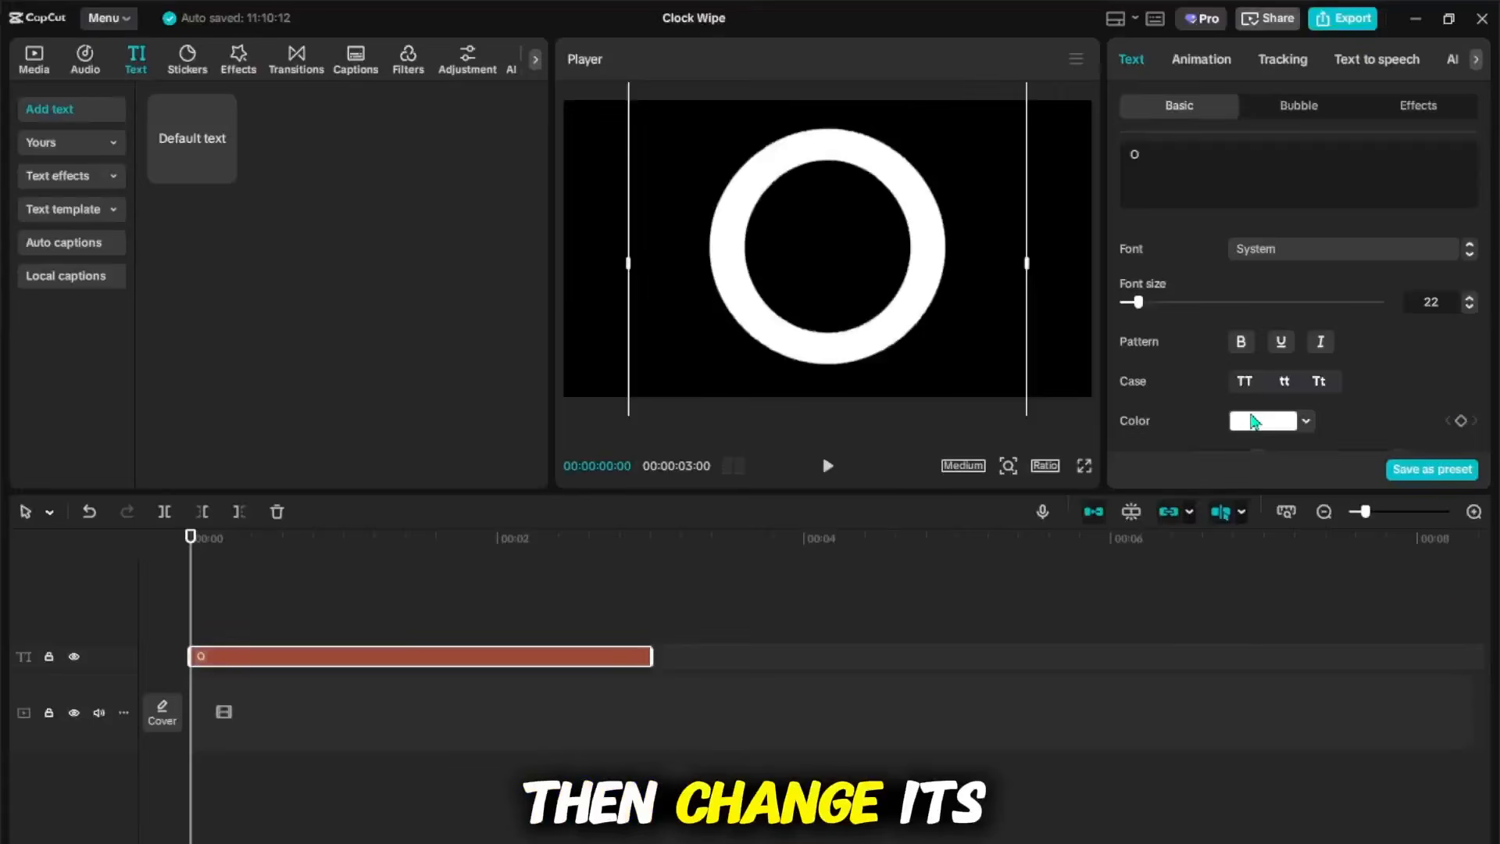
{"action": "left_click", "coordinate": [1172, 545]}
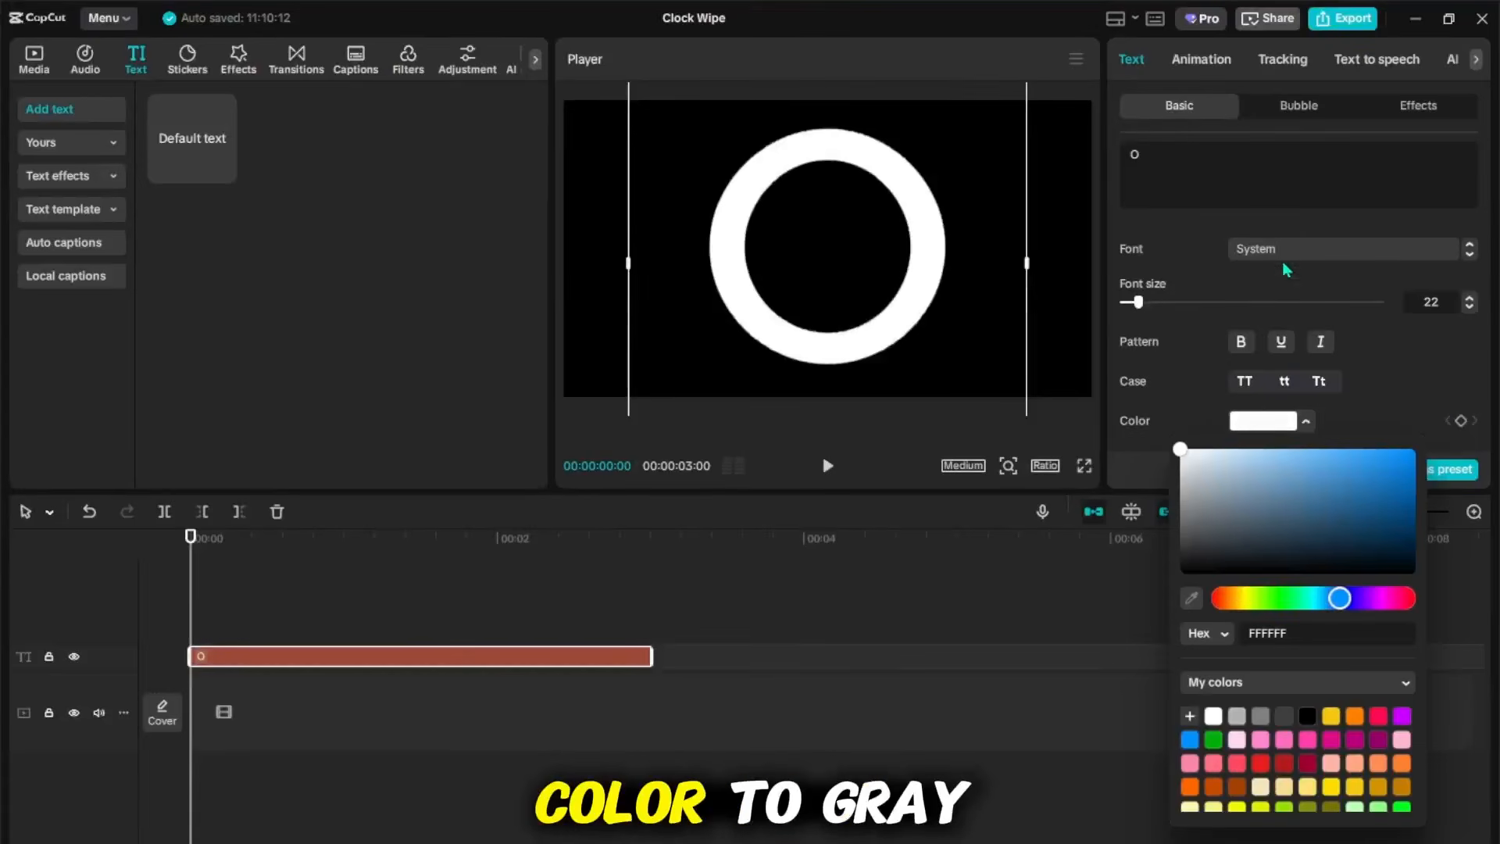
{"action": "left_click", "coordinate": [1254, 720]}
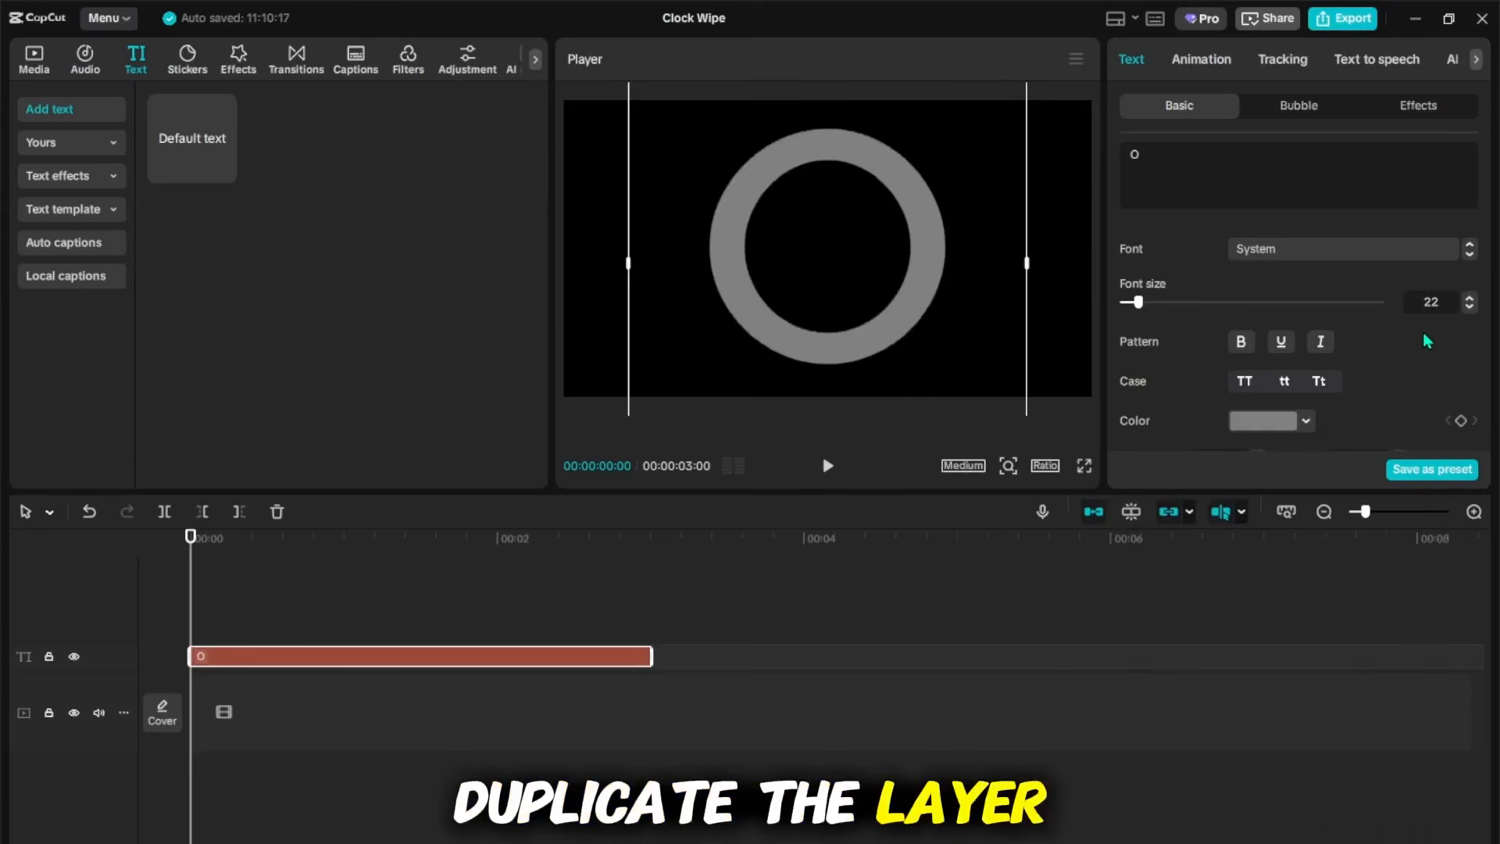
Duplicate the gray O onto a layer above it and color the copy blue
{"action": "left_click_drag", "start_coordinate": [382, 658], "coordinate": [413, 630]}
{"action": "scroll", "coordinate": [1332, 337], "scroll_direction": "down", "scroll_amount": 2}
{"action": "left_click", "coordinate": [1263, 295]}
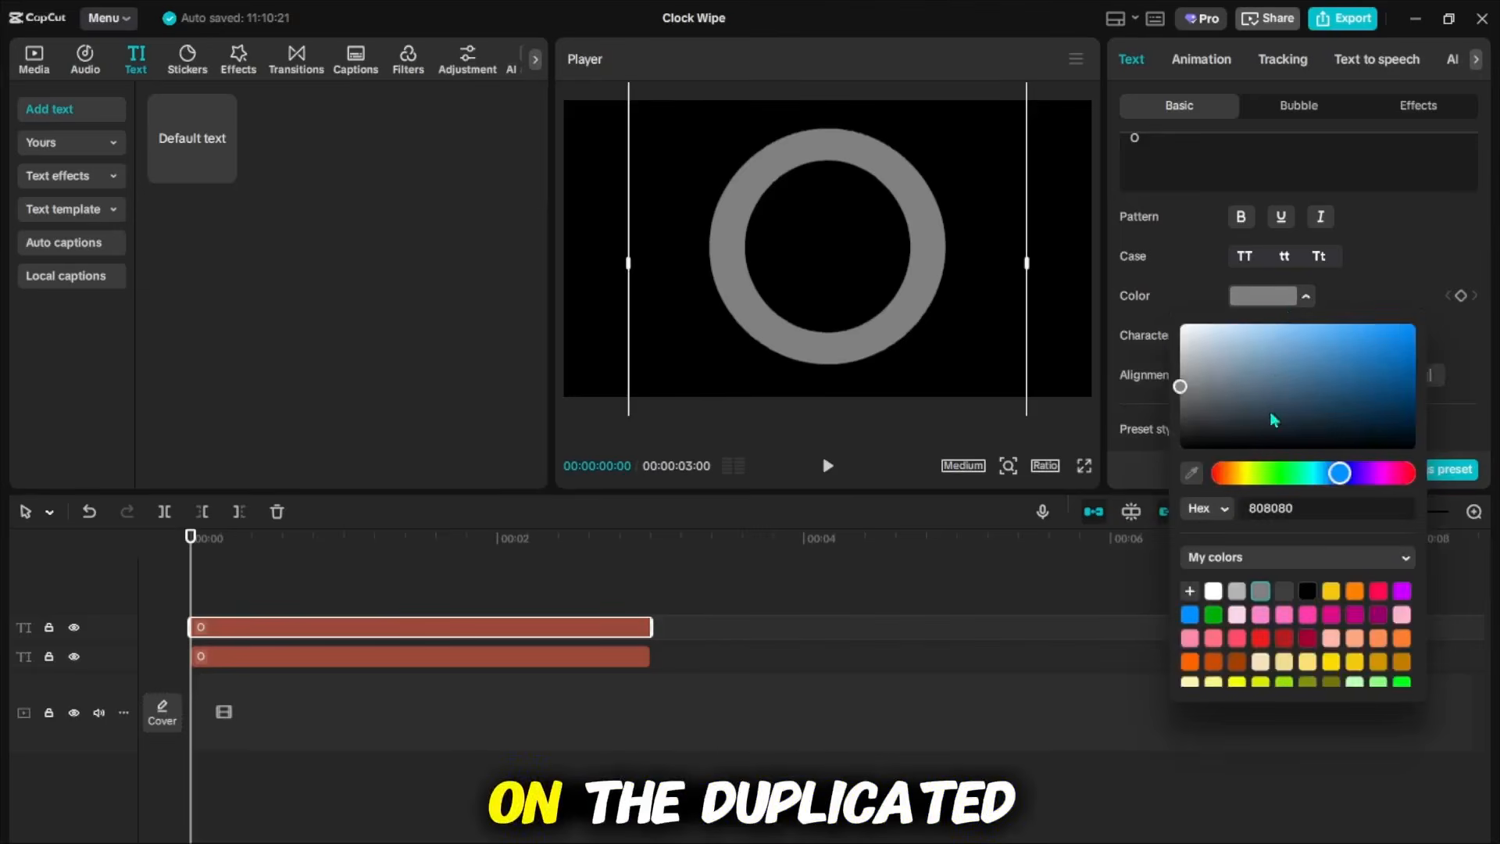
{"action": "left_click", "coordinate": [1393, 241]}
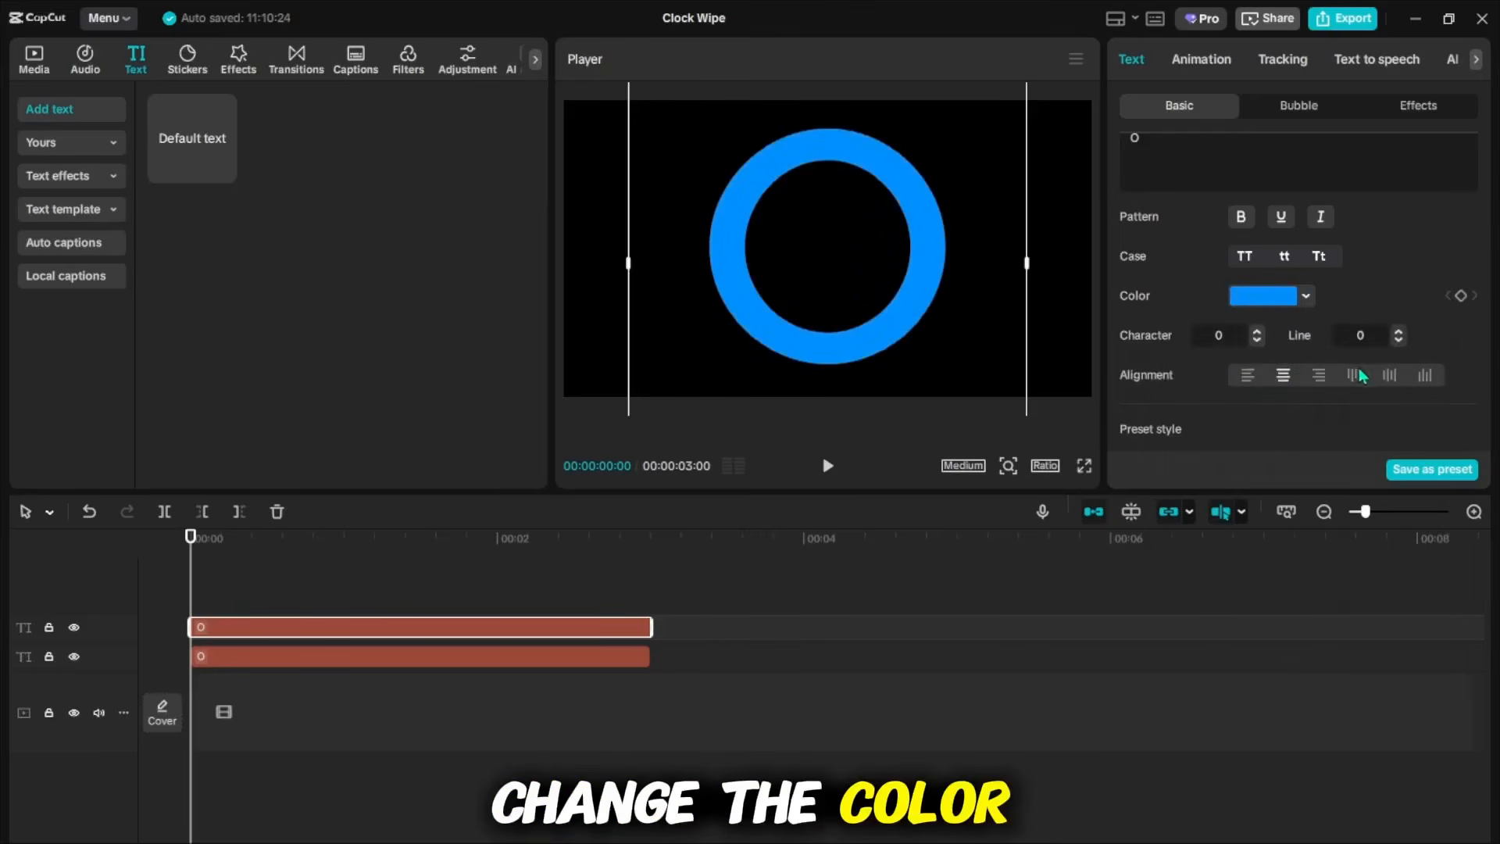
Enable the second glow style on the blue O and set the glow intensity to 46
{"action": "scroll", "coordinate": [1305, 362], "scroll_direction": "down", "scroll_amount": 10}
{"action": "scroll", "coordinate": [1198, 377], "scroll_direction": "down", "scroll_amount": 3}
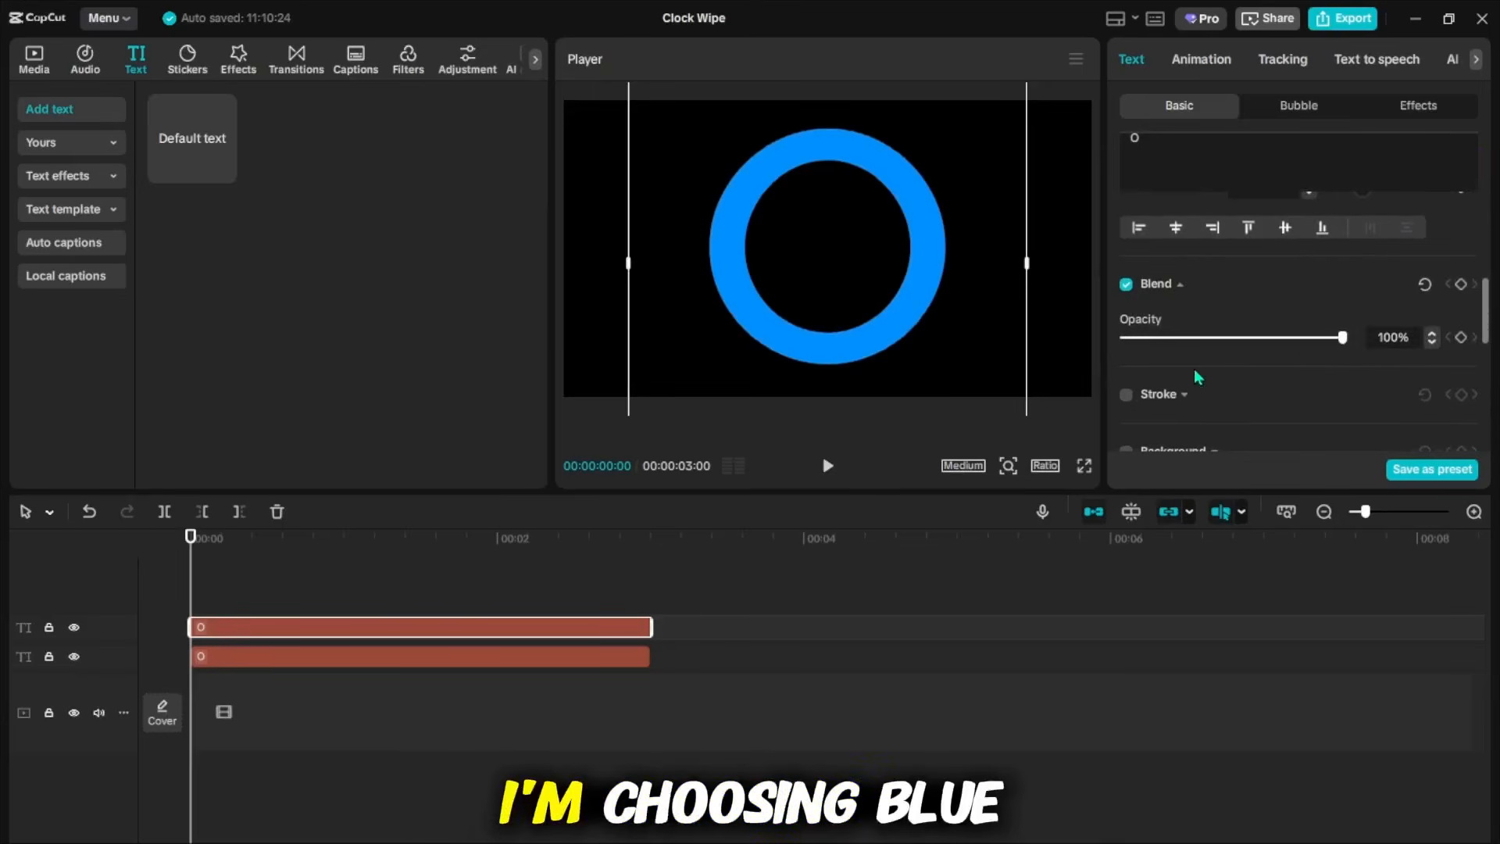
{"action": "scroll", "coordinate": [1138, 367], "scroll_direction": "down", "scroll_amount": 3}
{"action": "left_click", "coordinate": [1125, 383]}
{"action": "left_click", "coordinate": [1221, 331]}
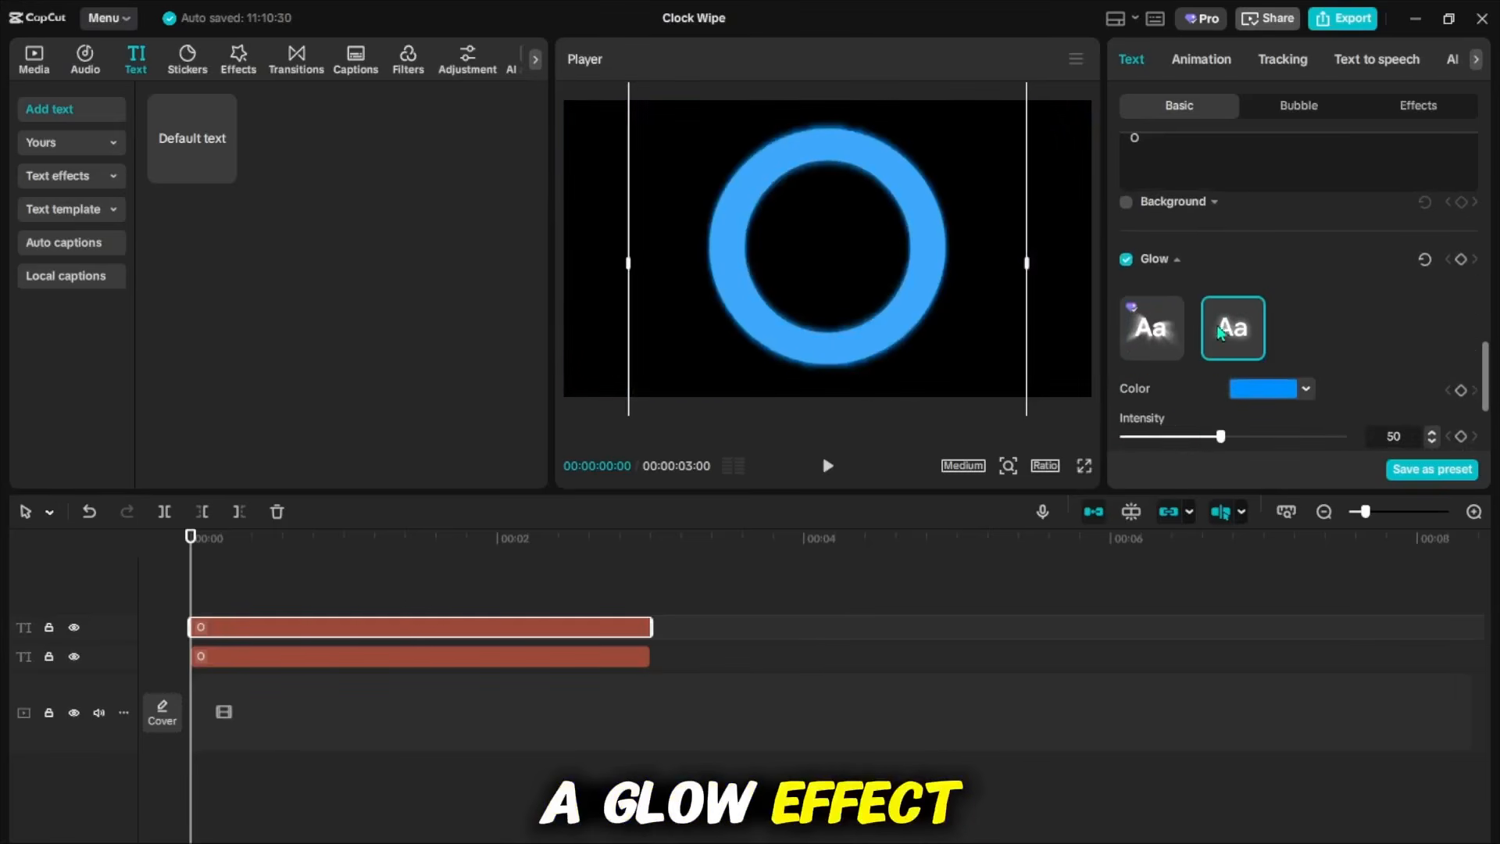
{"action": "left_click", "coordinate": [1212, 438]}
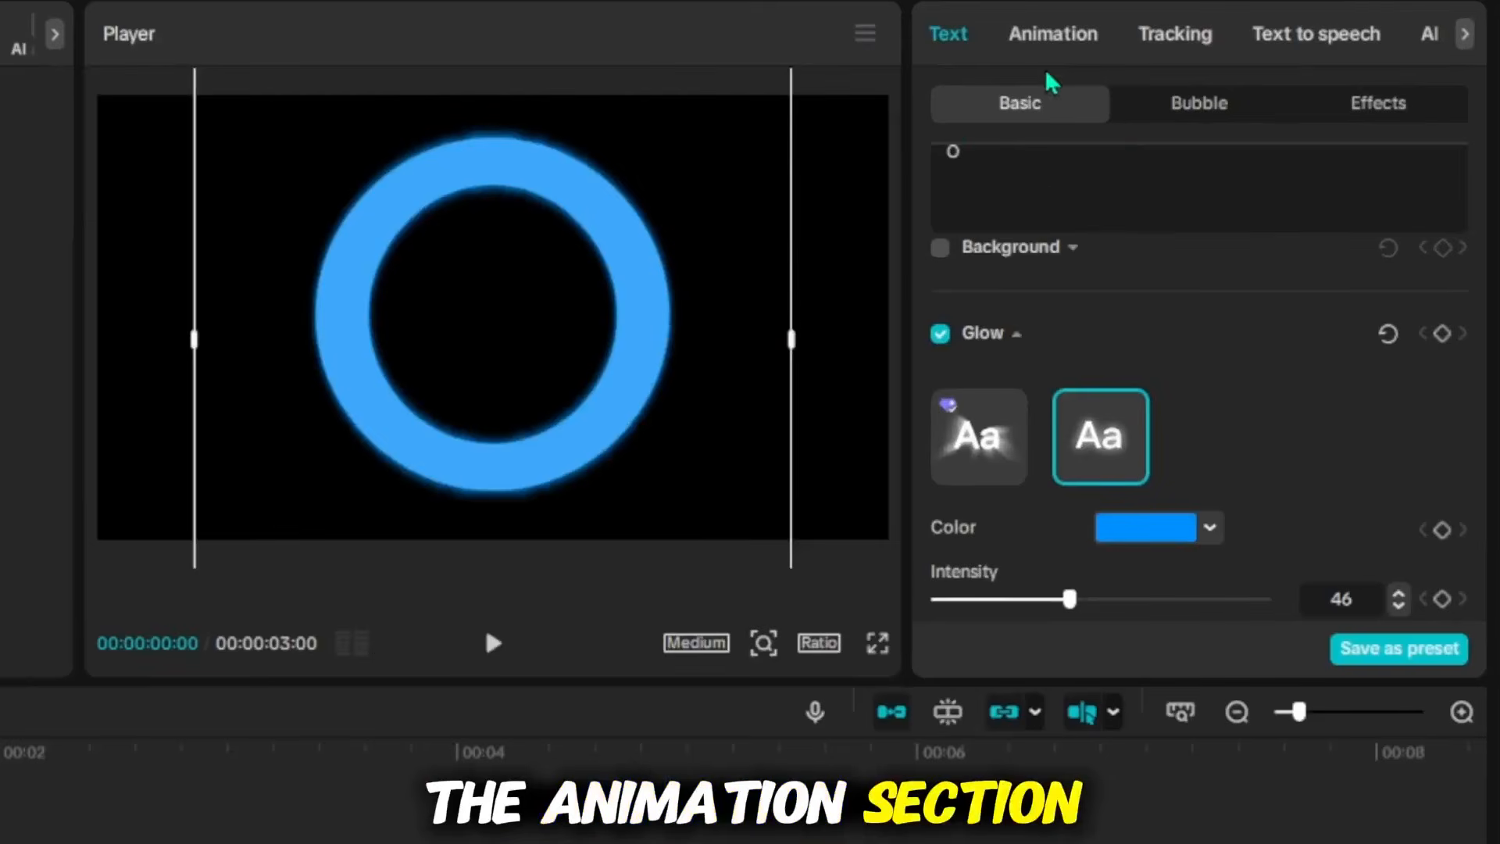
Apply the Clock wipe out animation to the blue O and extend both O clips to 10 seconds
{"action": "left_click", "coordinate": [1054, 39]}
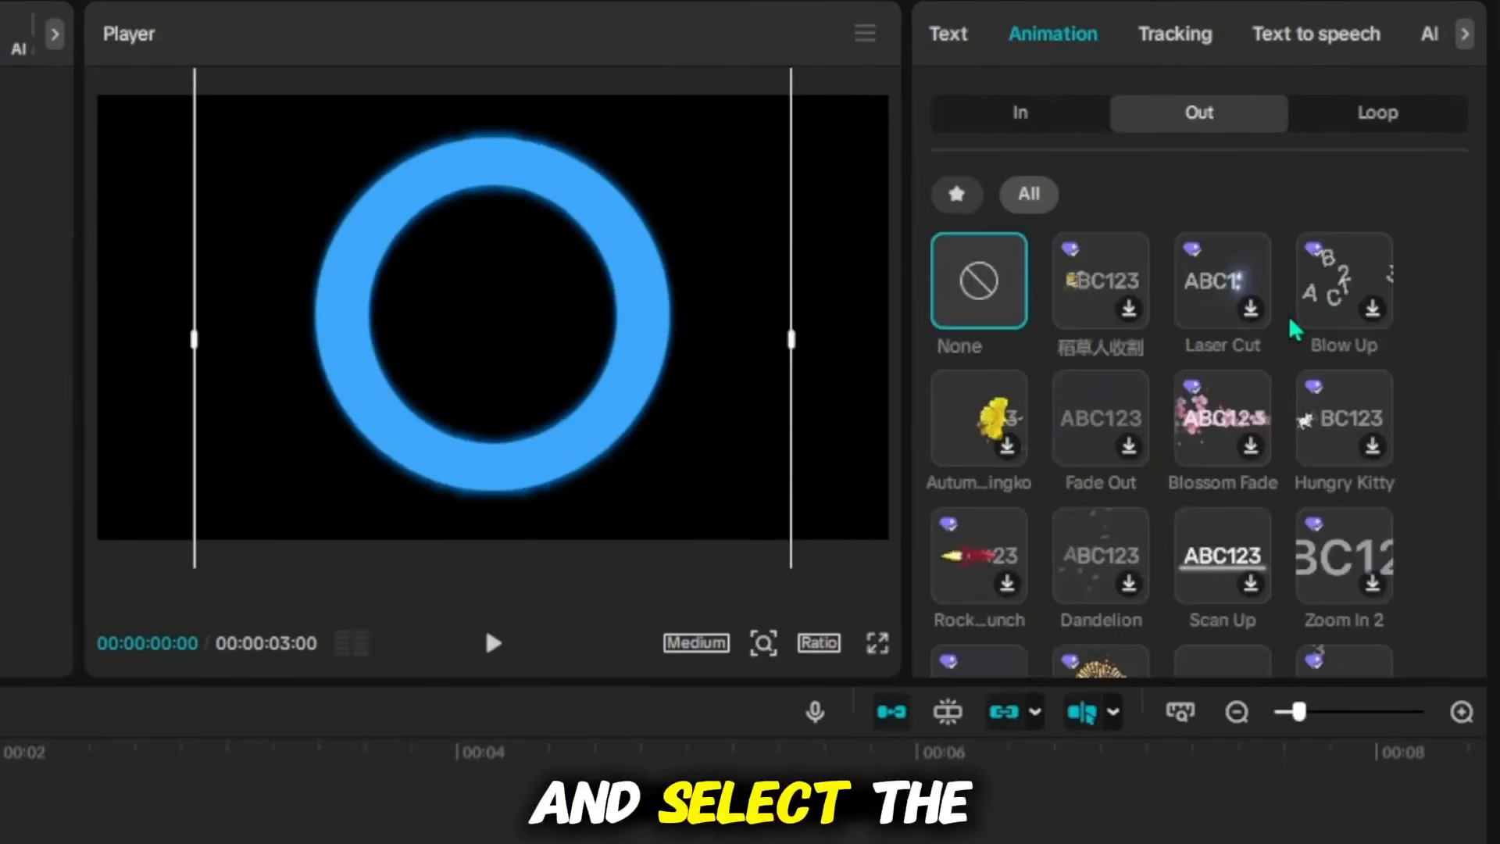
{"action": "scroll", "coordinate": [1292, 325], "scroll_direction": "down", "scroll_amount": 5}
{"action": "left_click", "coordinate": [1334, 418]}
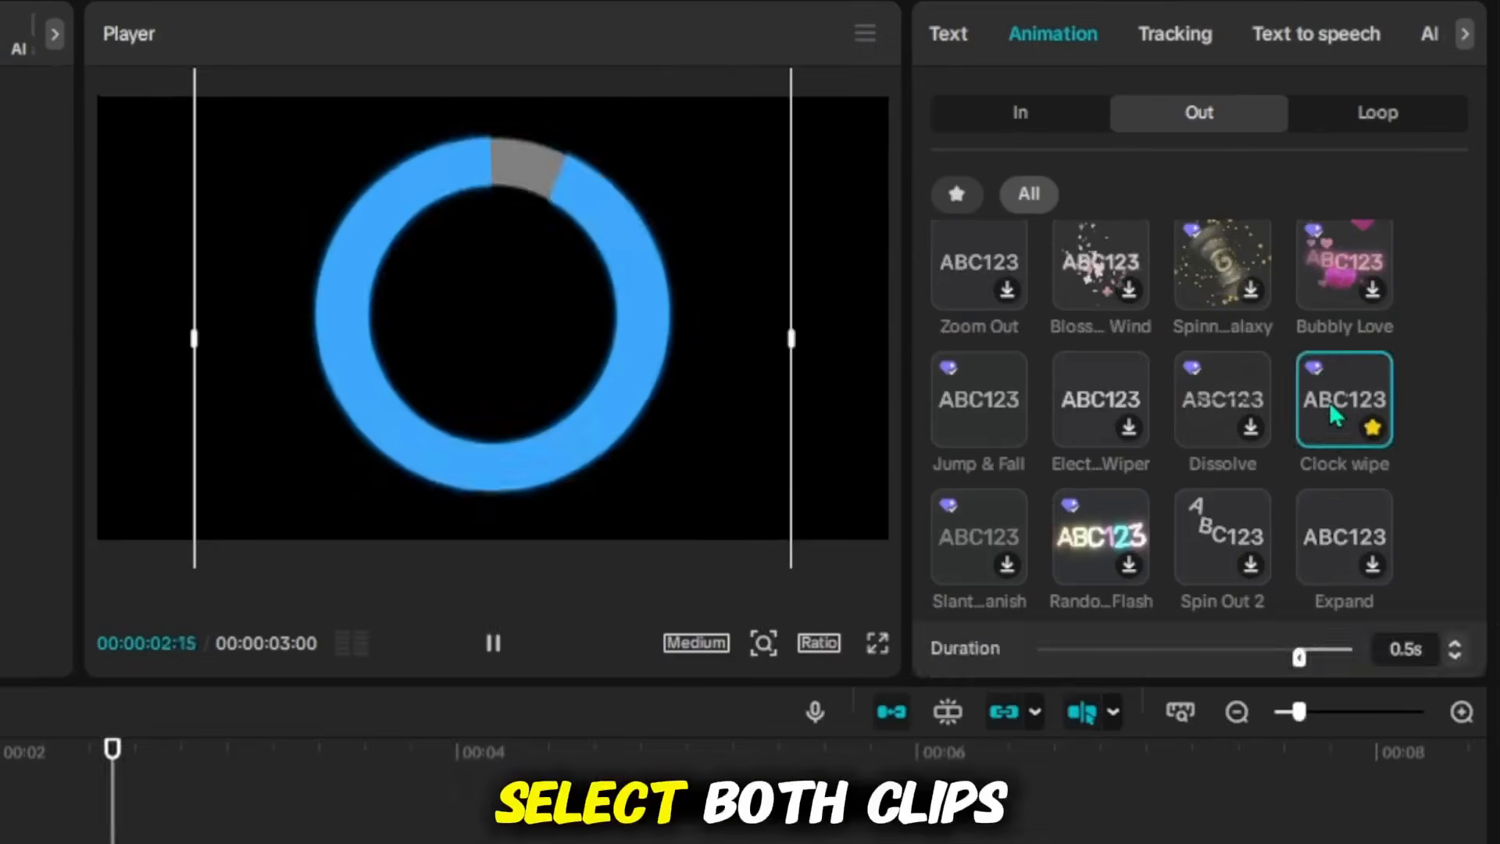
{"action": "left_click_drag", "start_coordinate": [670, 688], "coordinate": [366, 587]}
{"action": "left_click_drag", "start_coordinate": [644, 617], "coordinate": [843, 664]}
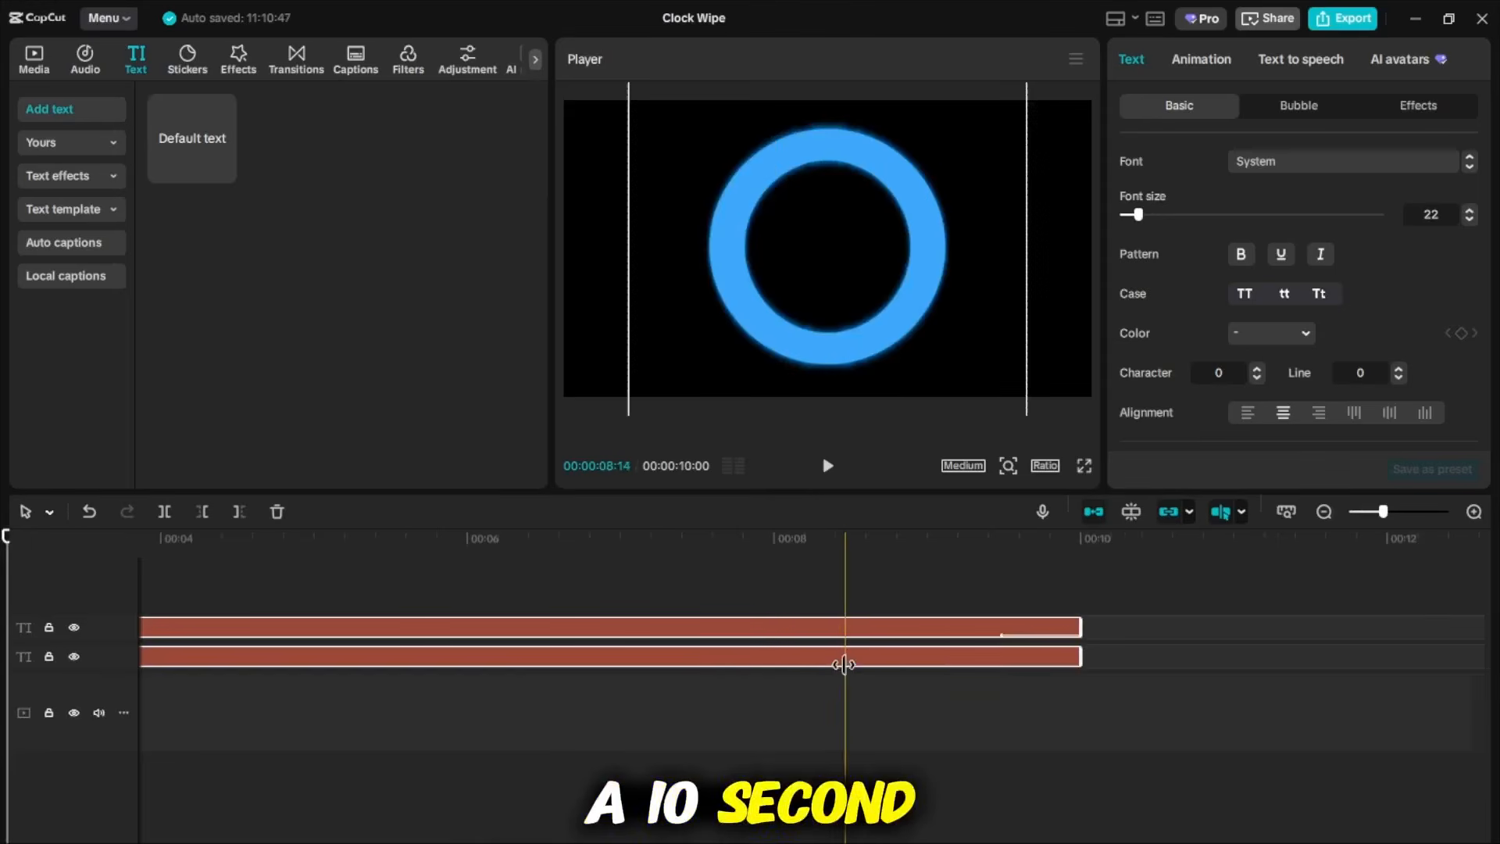
Lengthen the blue O's Clock wipe animation to the maximum duration and play back the timer from the start
{"action": "left_click", "coordinate": [969, 629]}
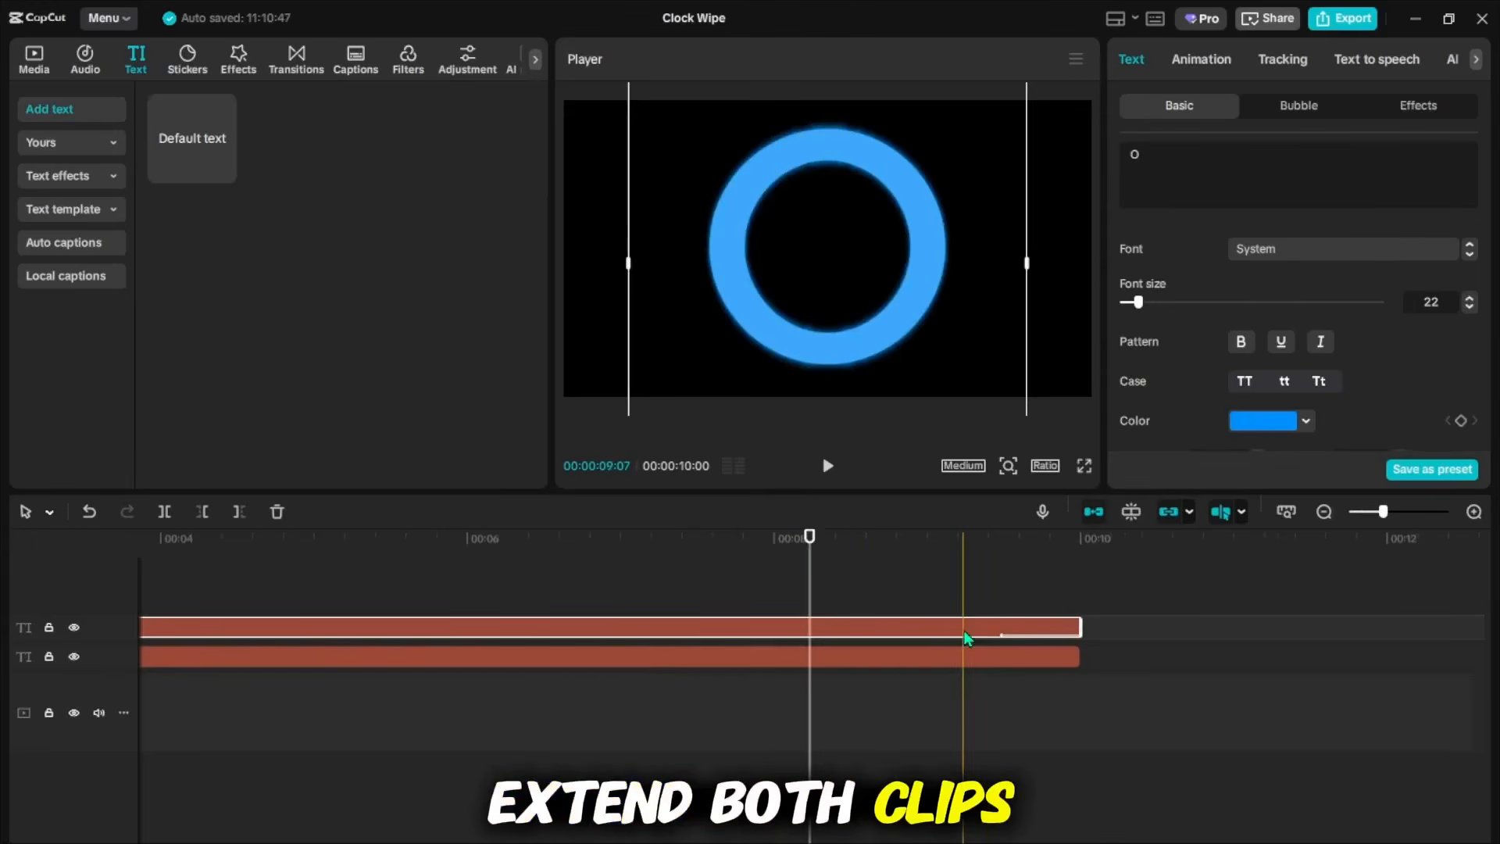
{"action": "left_click", "coordinate": [1207, 60]}
{"action": "left_click_drag", "start_coordinate": [1391, 475], "coordinate": [1191, 474]}
{"action": "left_click", "coordinate": [734, 576]}
{"action": "key", "text": "Home"}
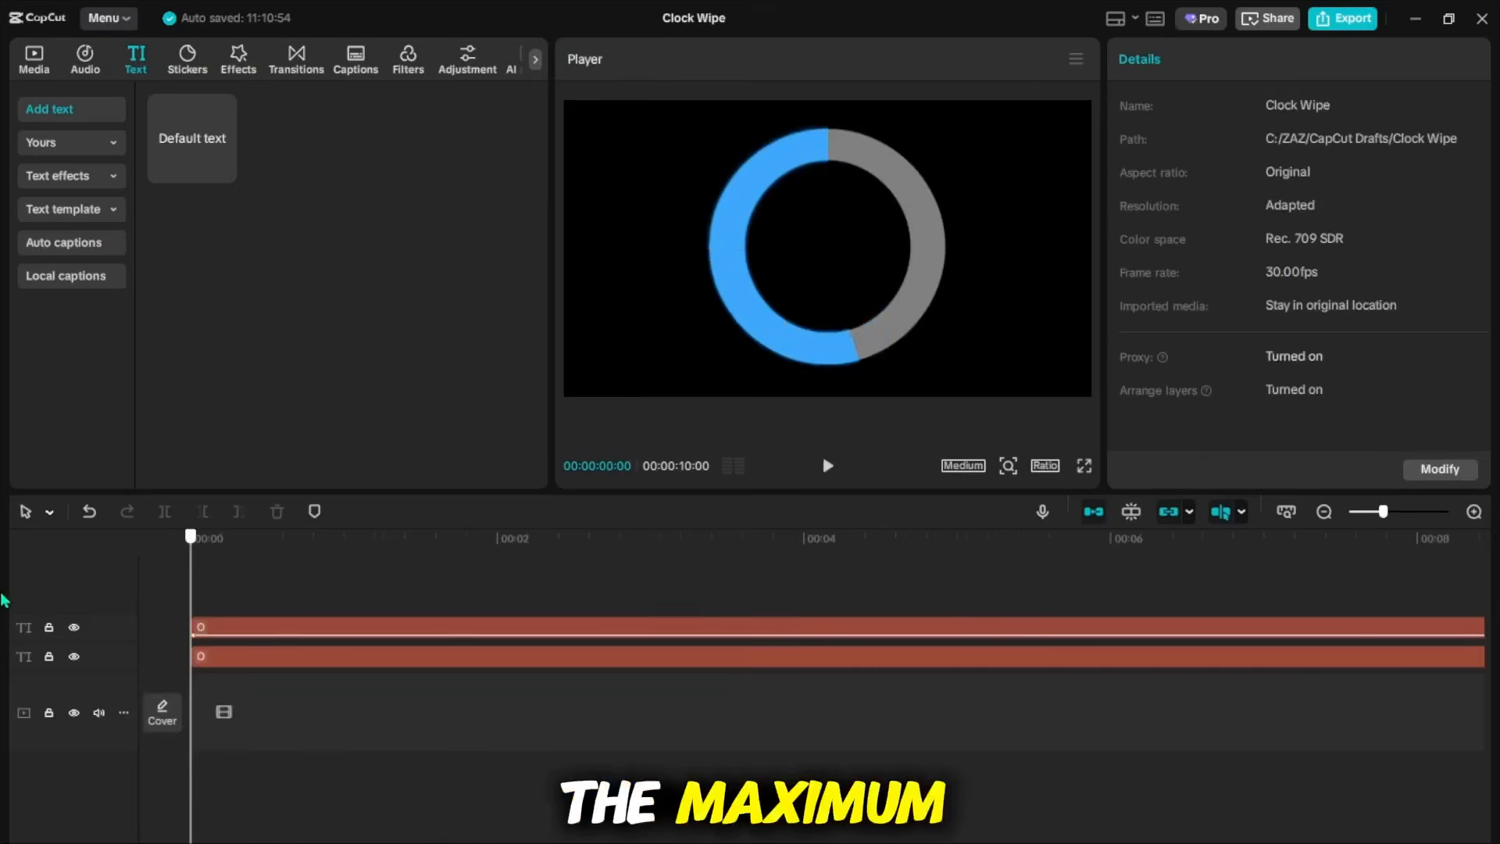
{"action": "key", "text": "space"}
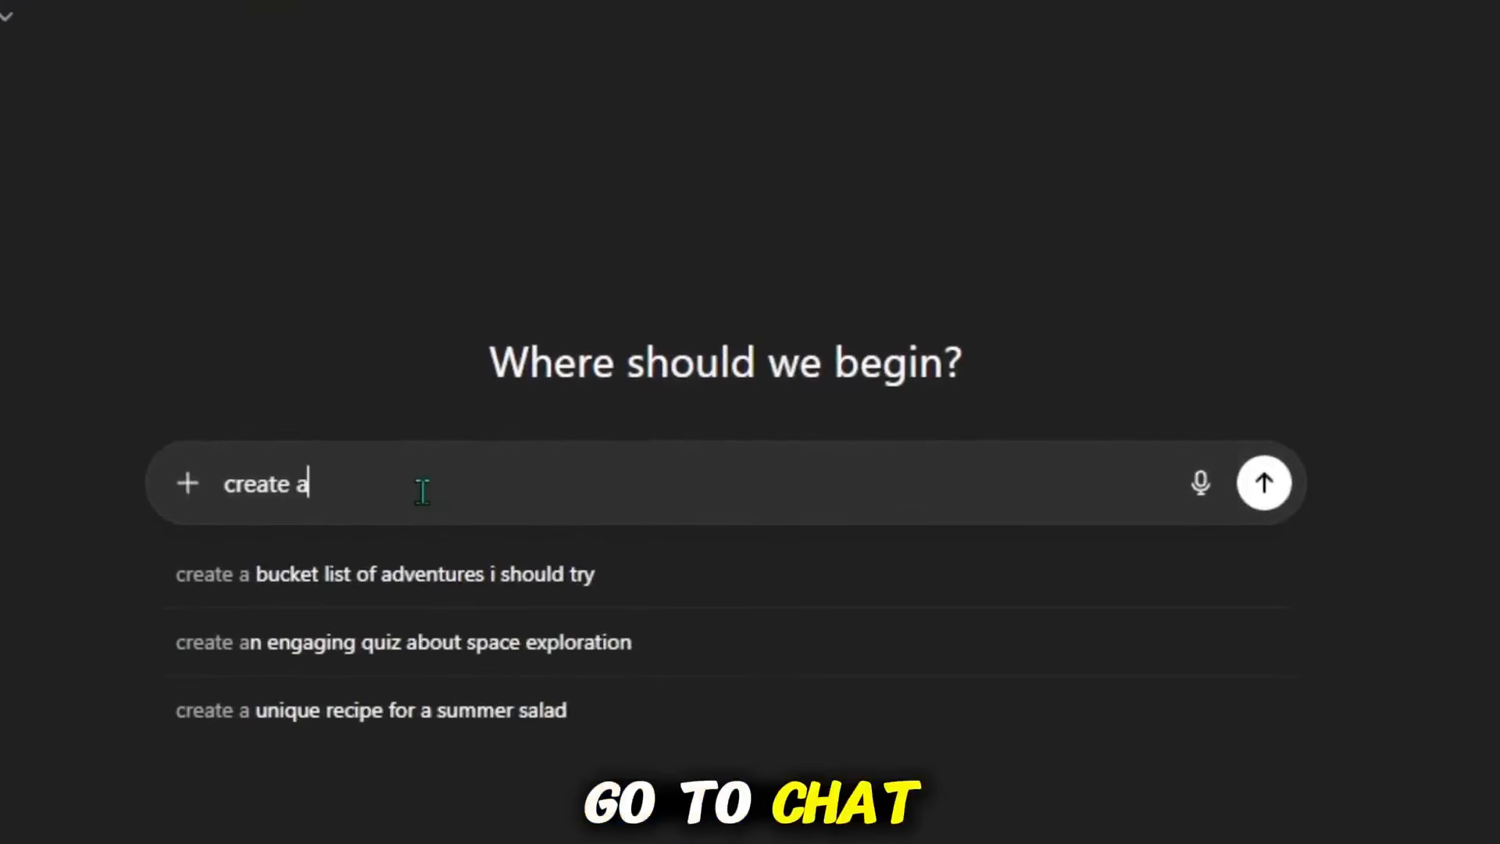
In ChatGPT, submit the prompt "create a srt file for a 10 seconds countdown and provide the file for download"
{"action": "type", "text": "srt file for a 10 seconds countdown and pro"}
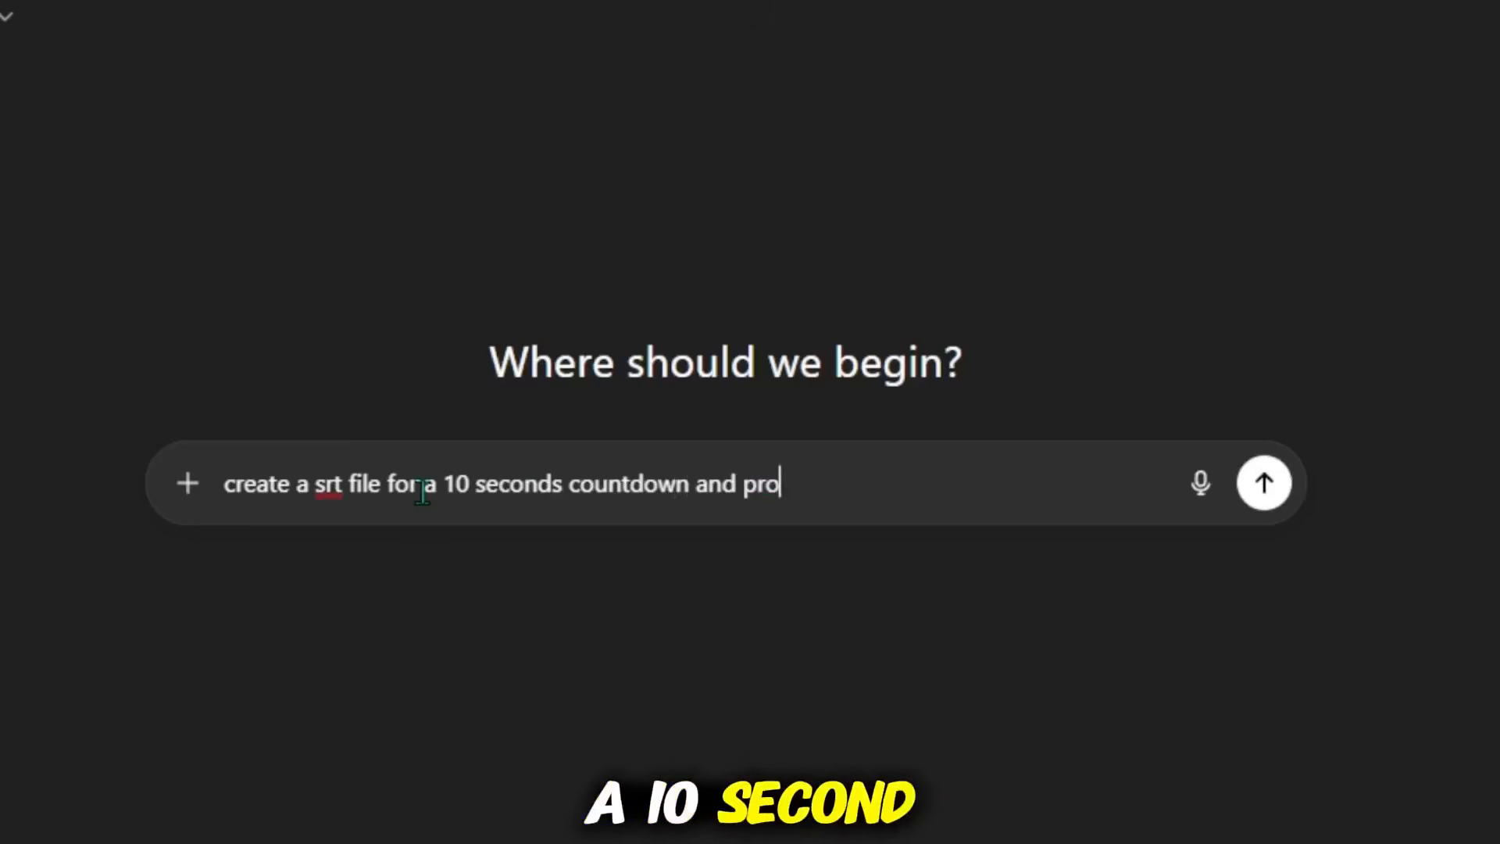
{"action": "type", "text": "le for download"}
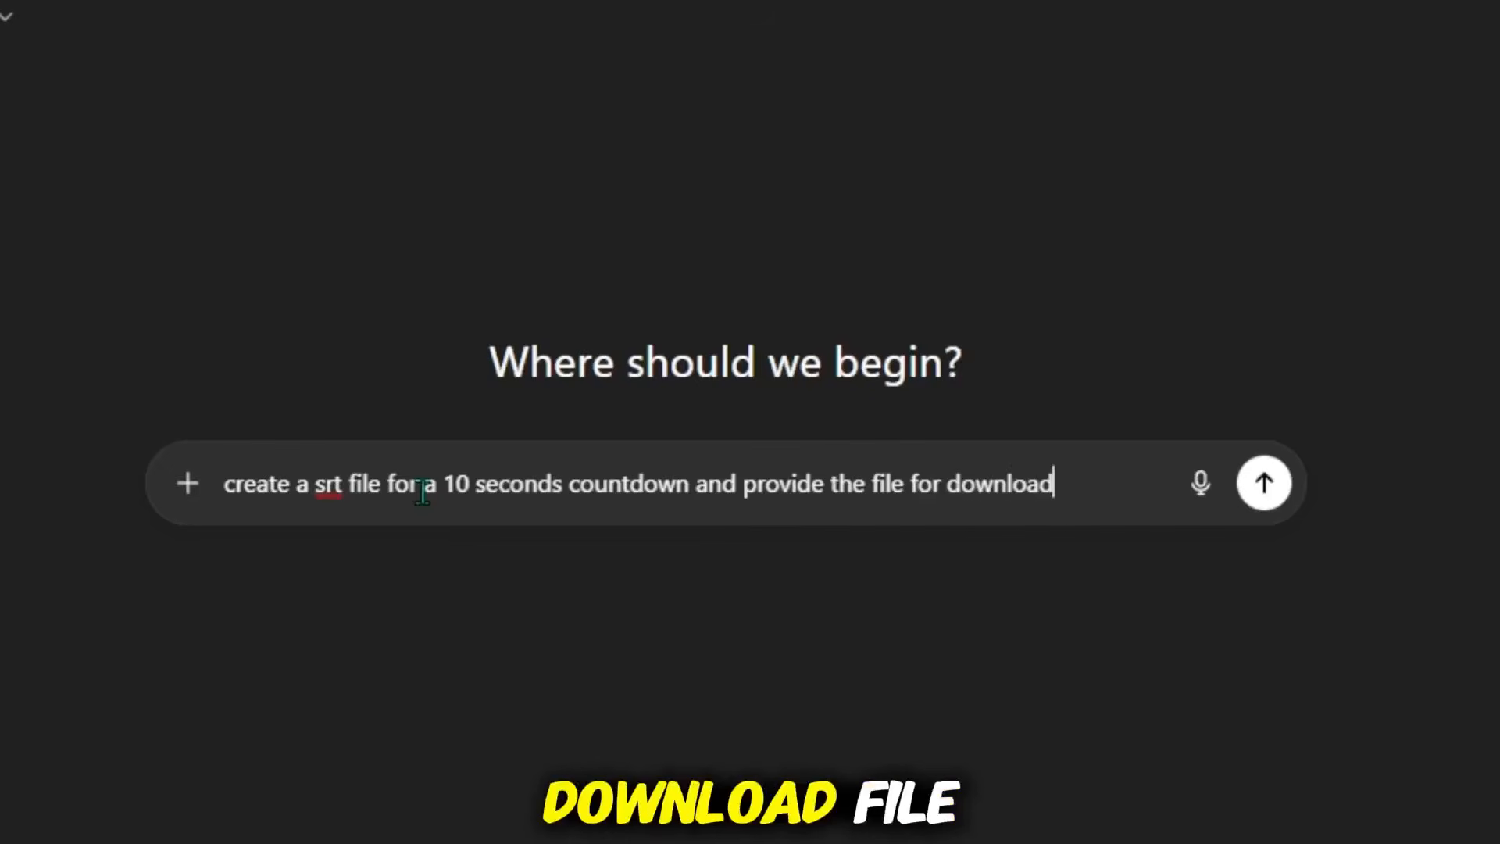
{"action": "key", "text": "Return"}
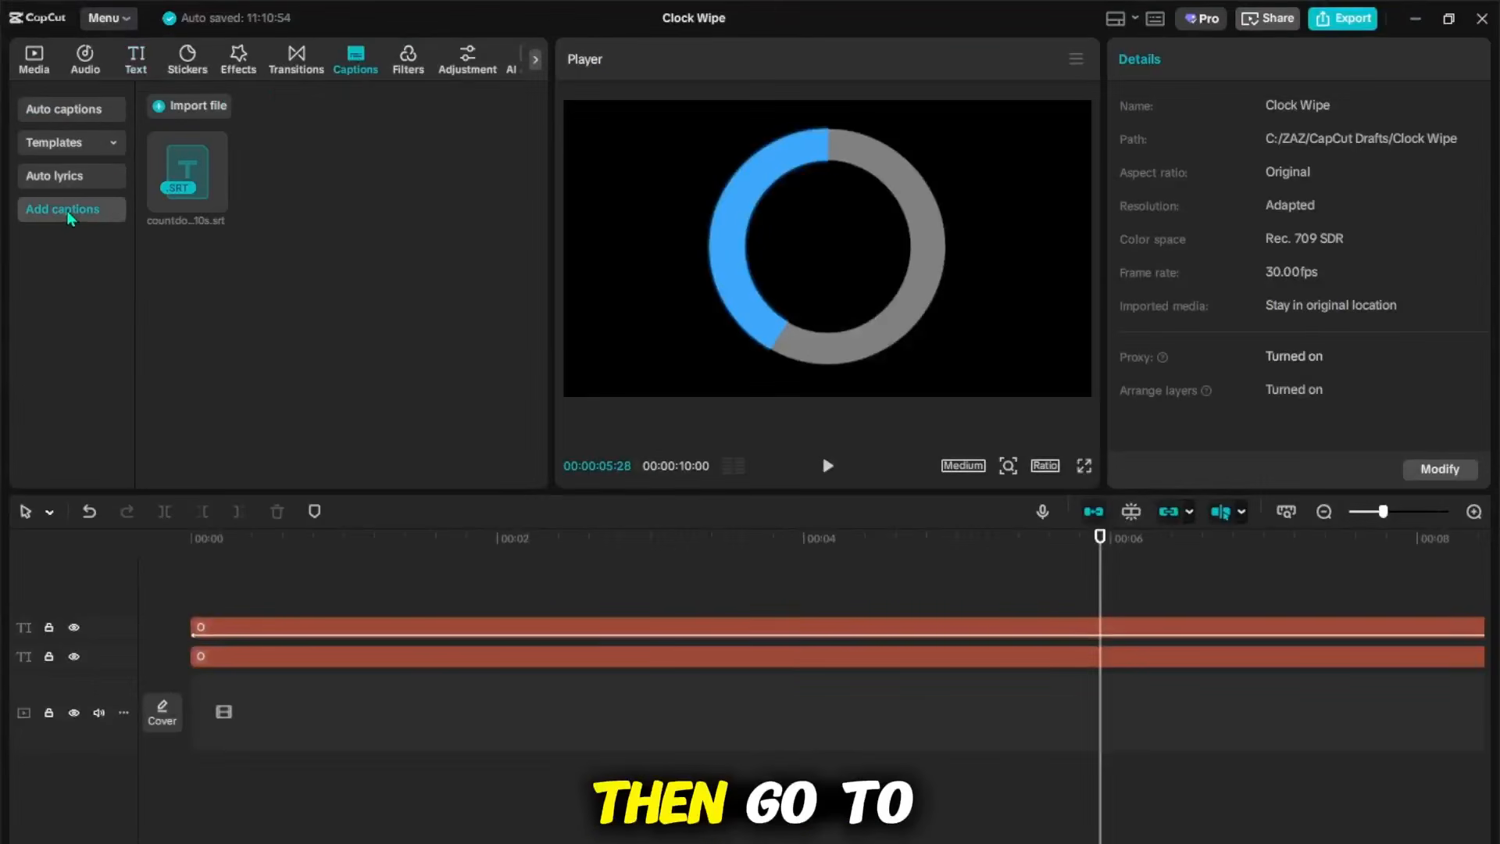
Back in CapCut, import the countdown_10s SRT file as captions
{"action": "left_click", "coordinate": [195, 107]}
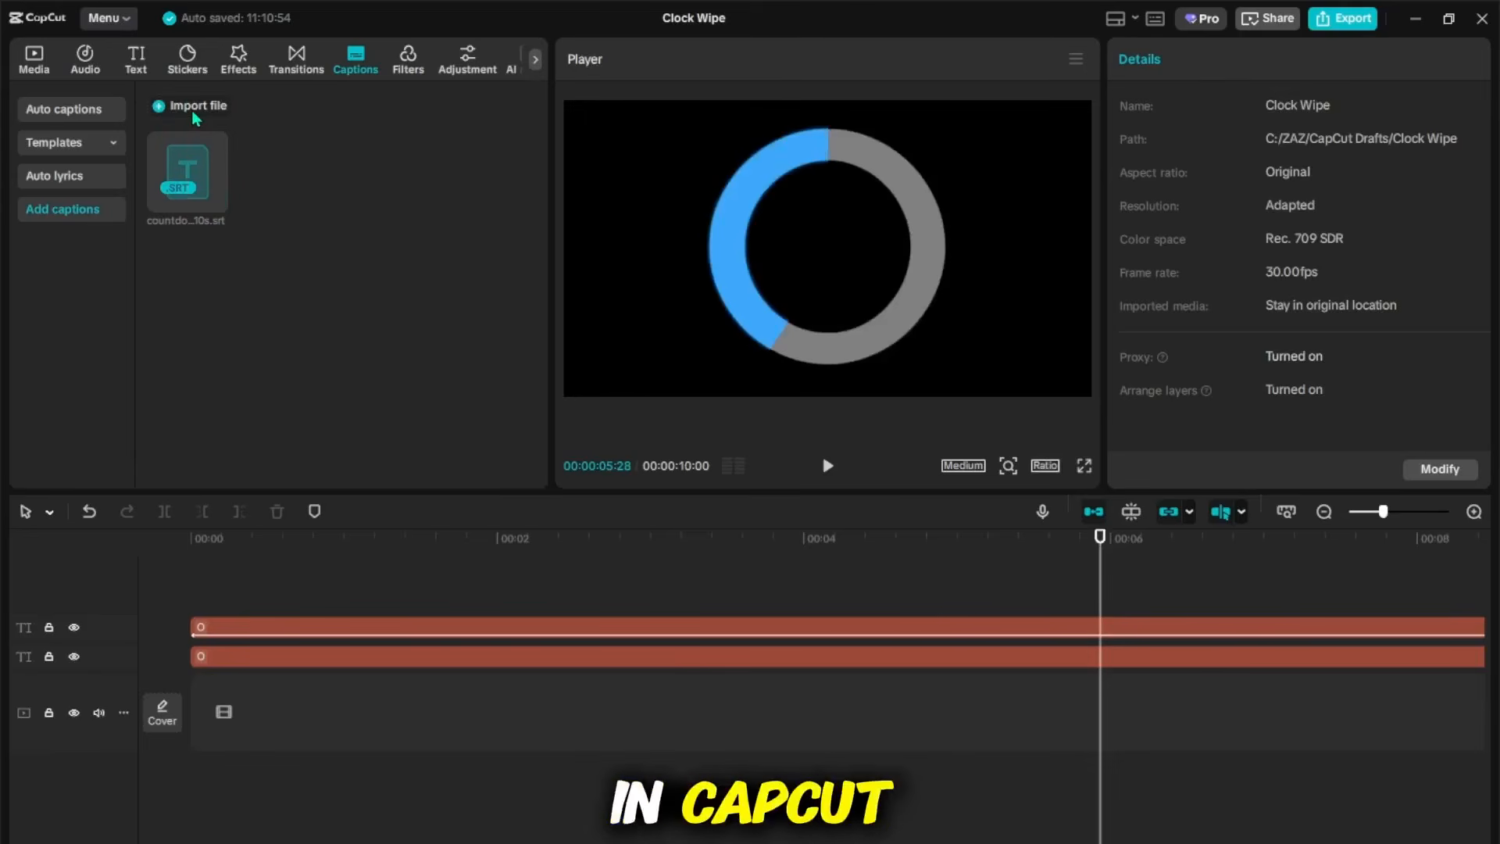
{"action": "left_click", "coordinate": [247, 219]}
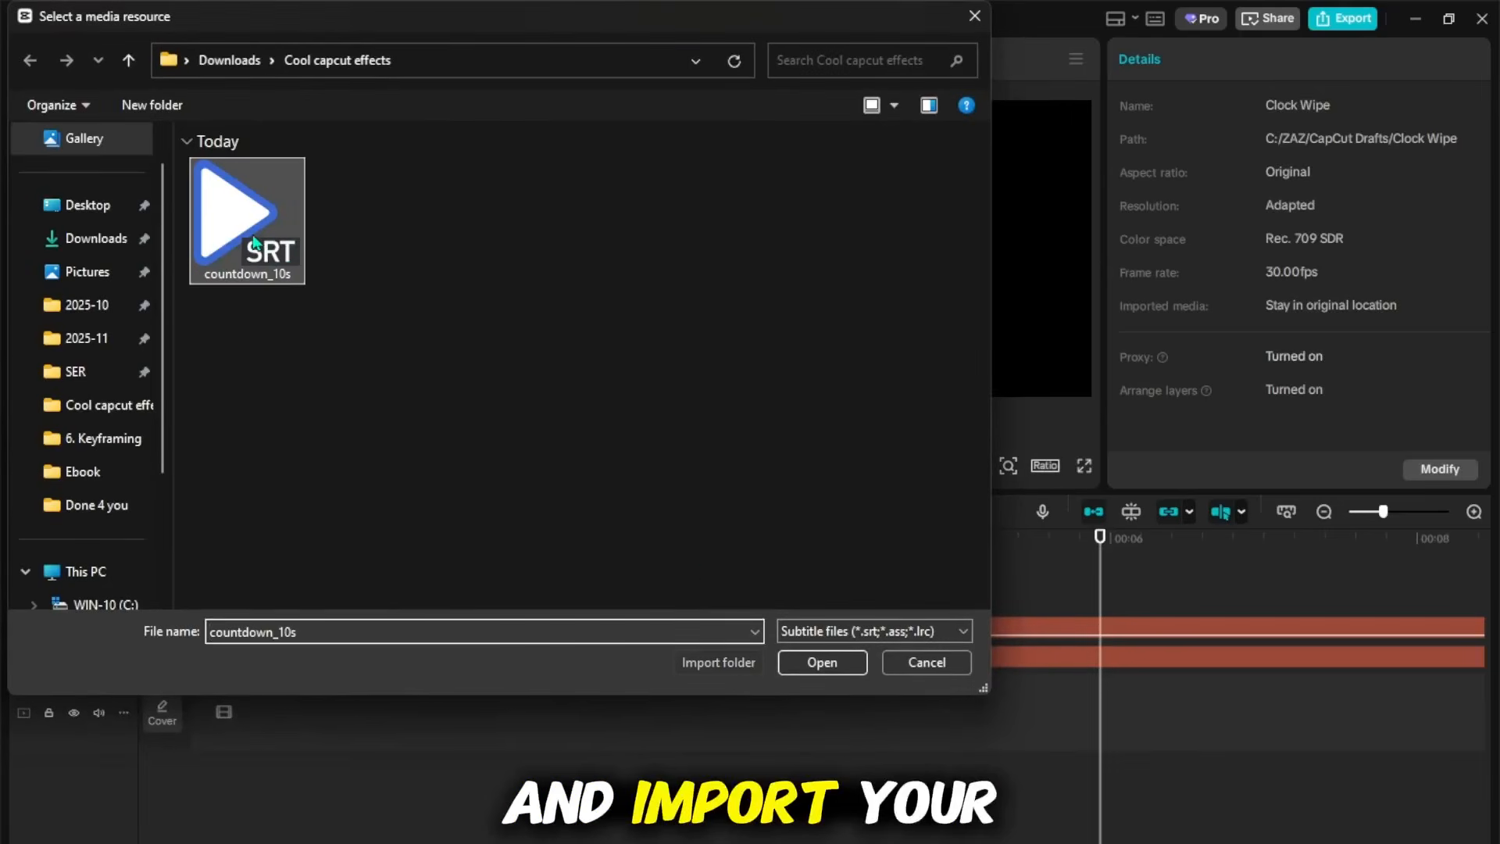
{"action": "left_click", "coordinate": [822, 662]}
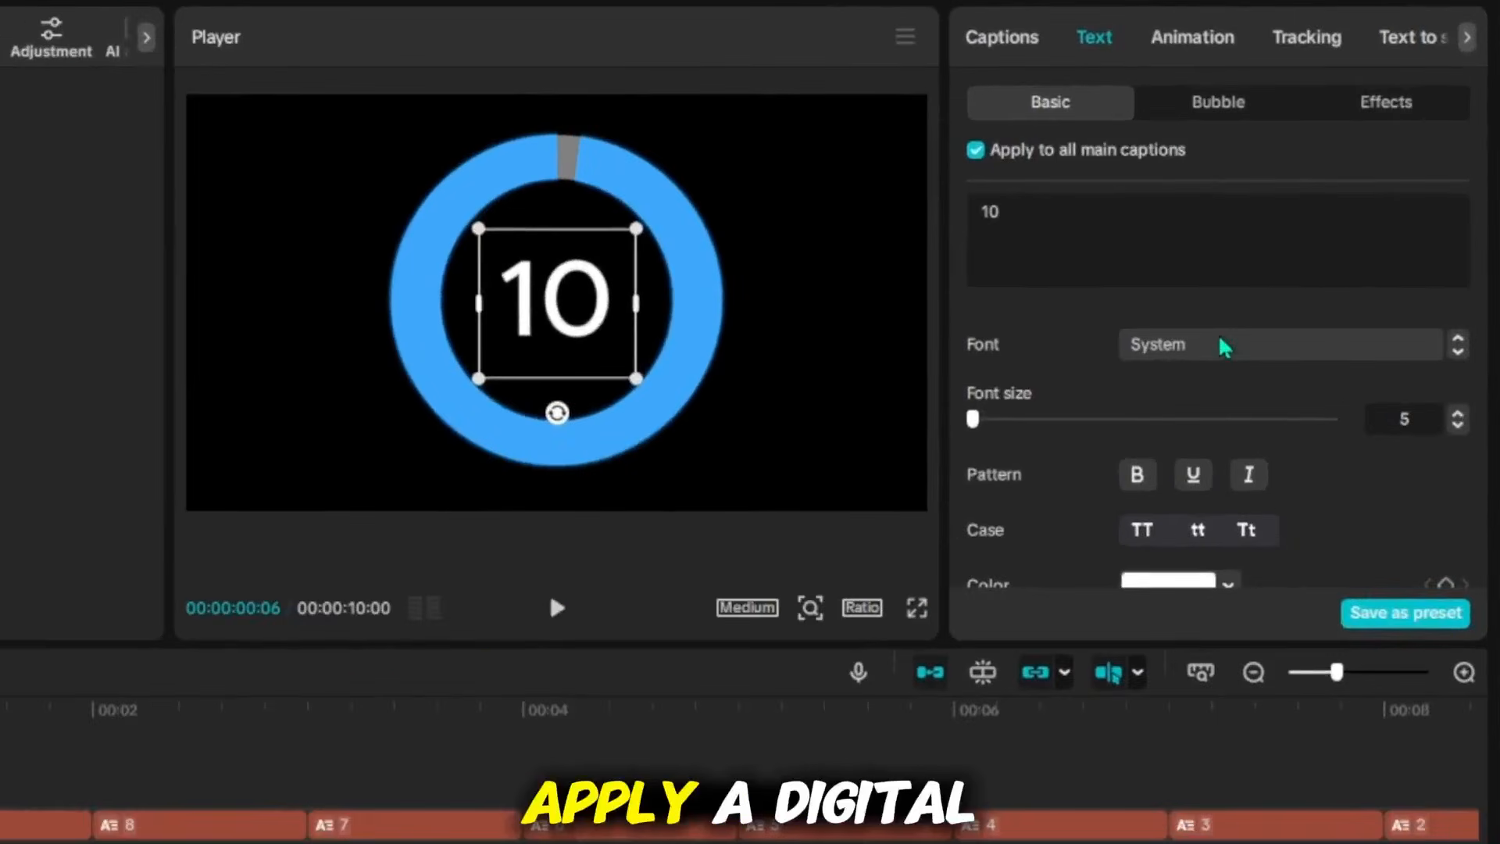
Apply the Digit font to all countdown captions, centre the number inside the ring and play back the timer
{"action": "left_click", "coordinate": [1222, 278]}
{"action": "type", "text": "digit"}
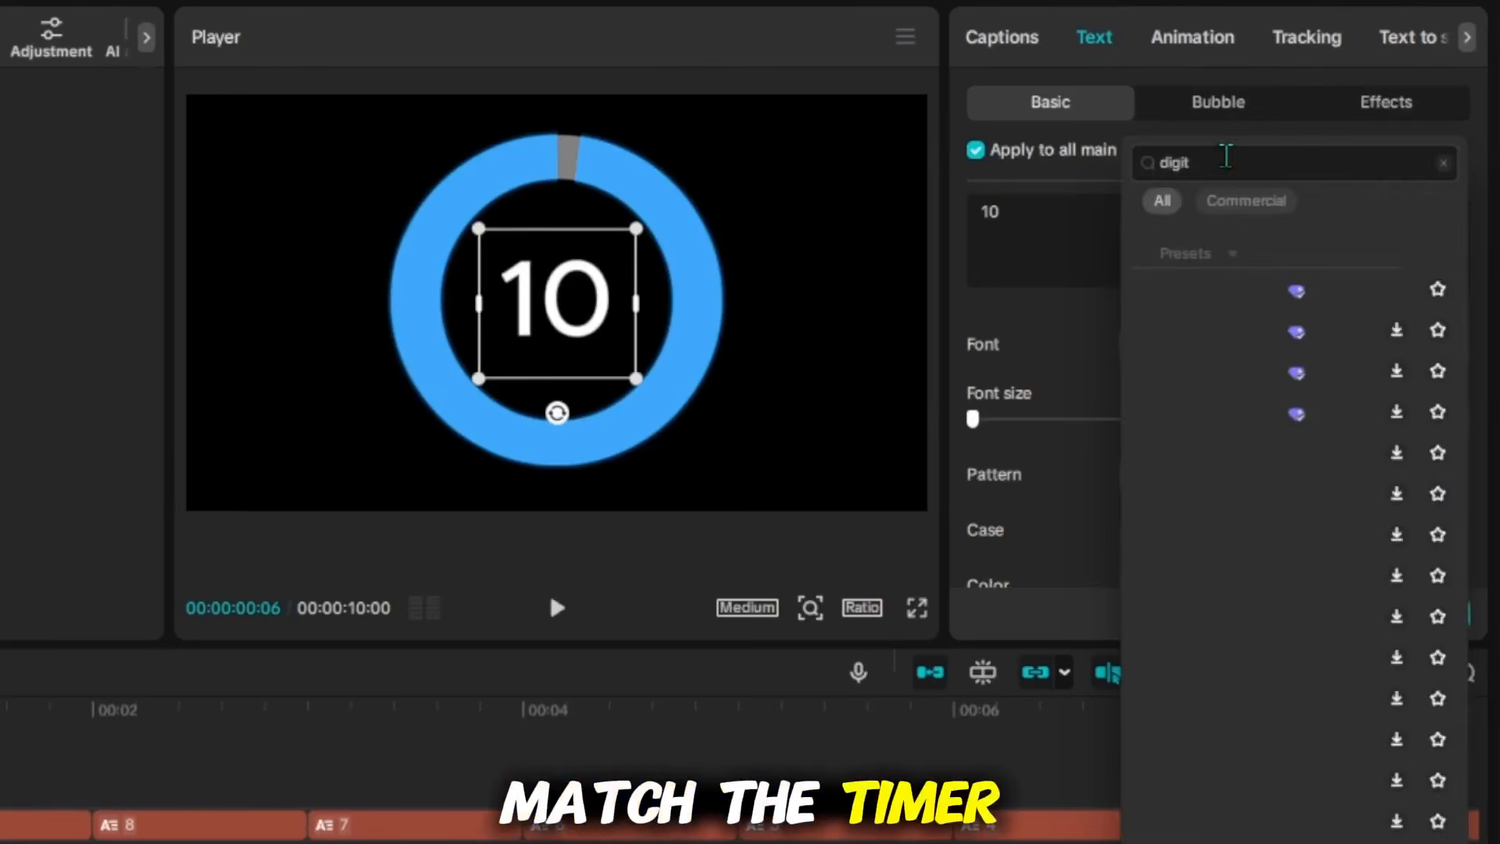
{"action": "left_click", "coordinate": [1244, 311]}
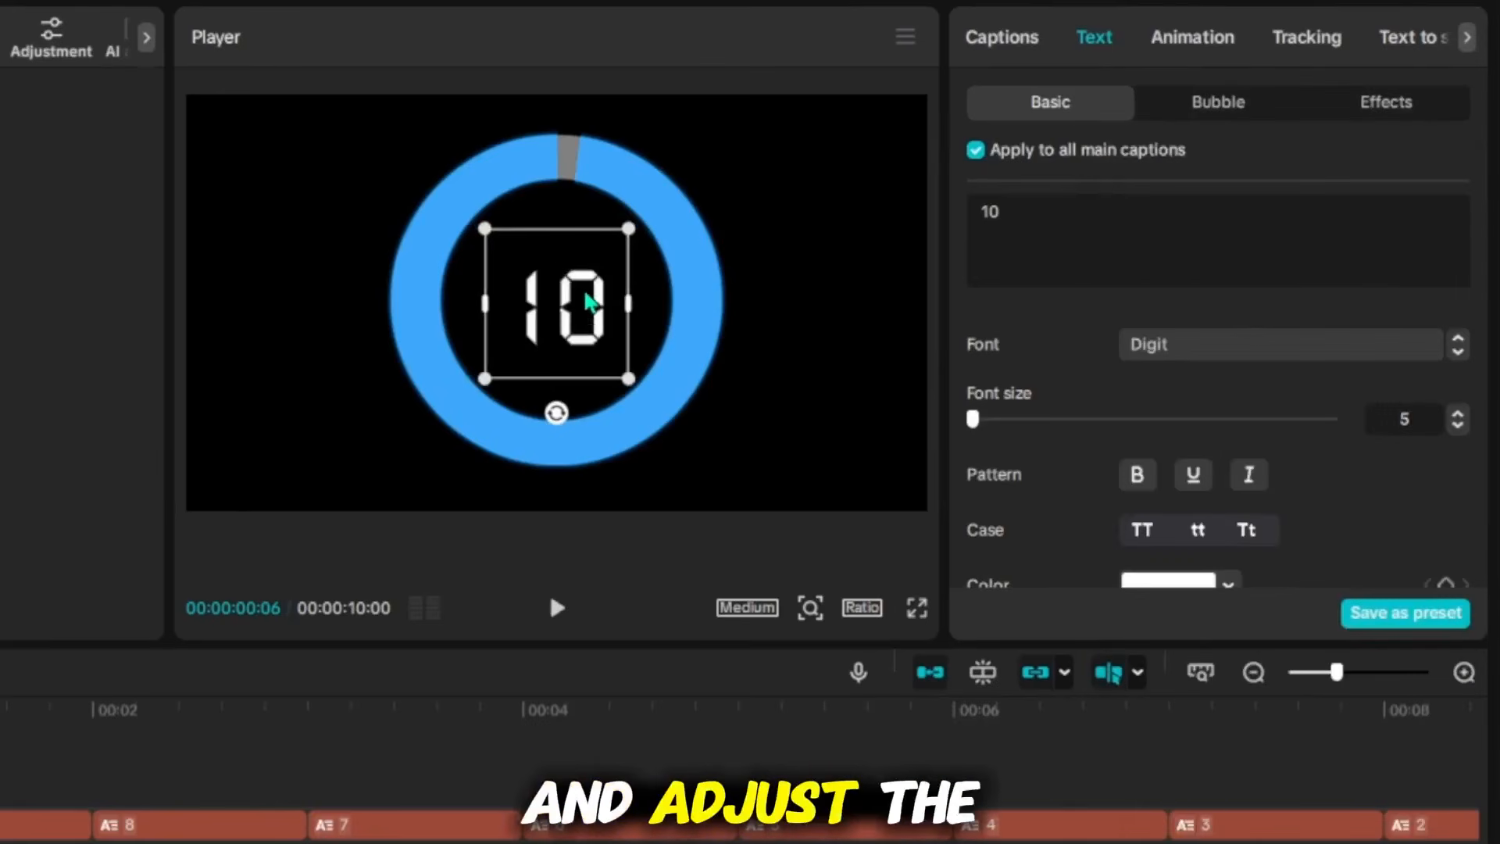
{"action": "left_click_drag", "start_coordinate": [579, 307], "coordinate": [566, 294]}
{"action": "key", "text": "space"}
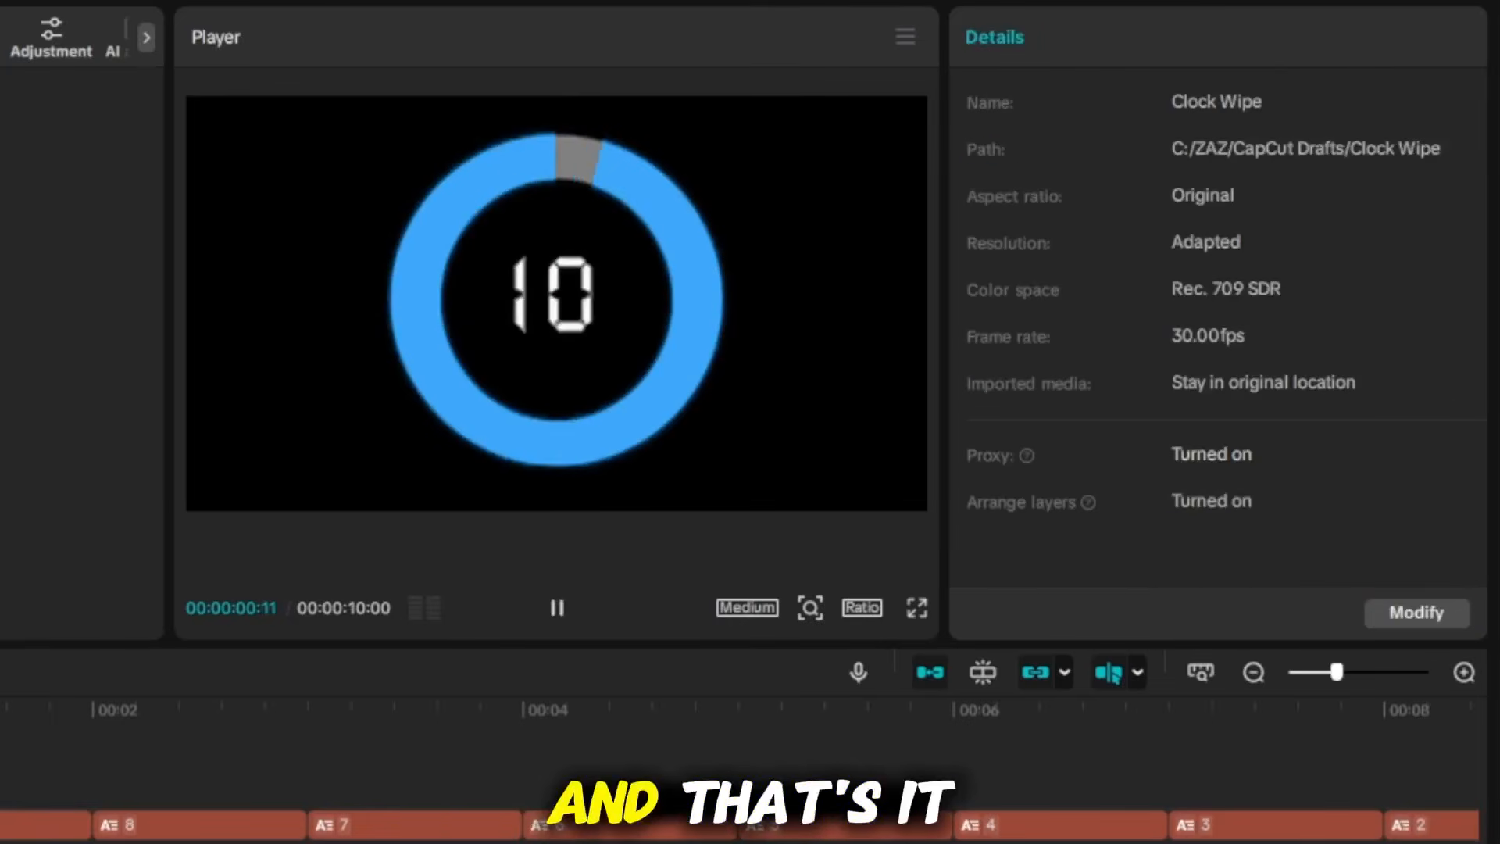